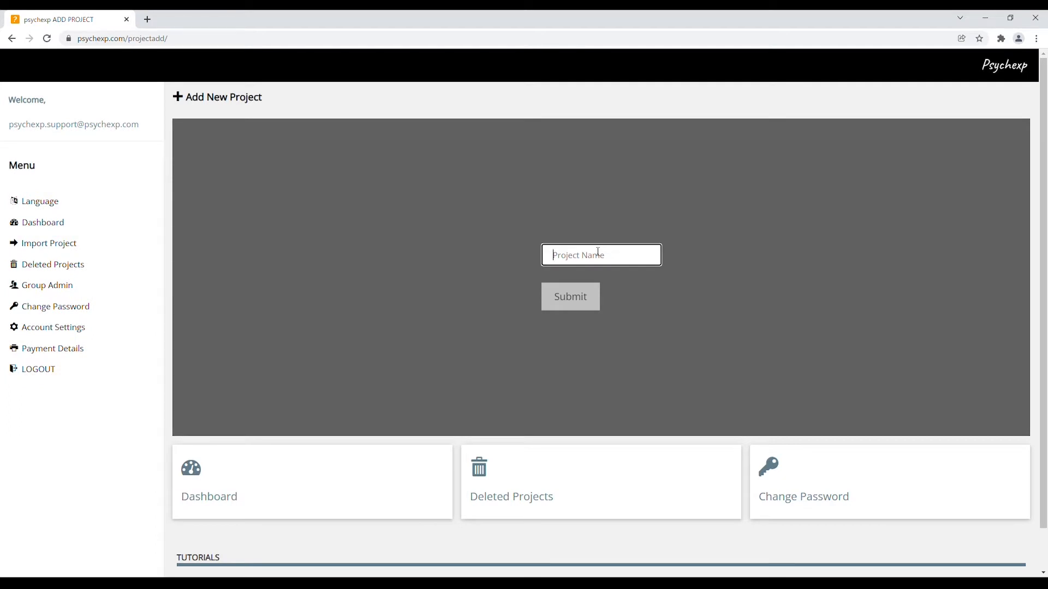
# Step: Create a project named SPET and open it for editing
pyautogui.write('SPET')
pyautogui.click(573, 302)
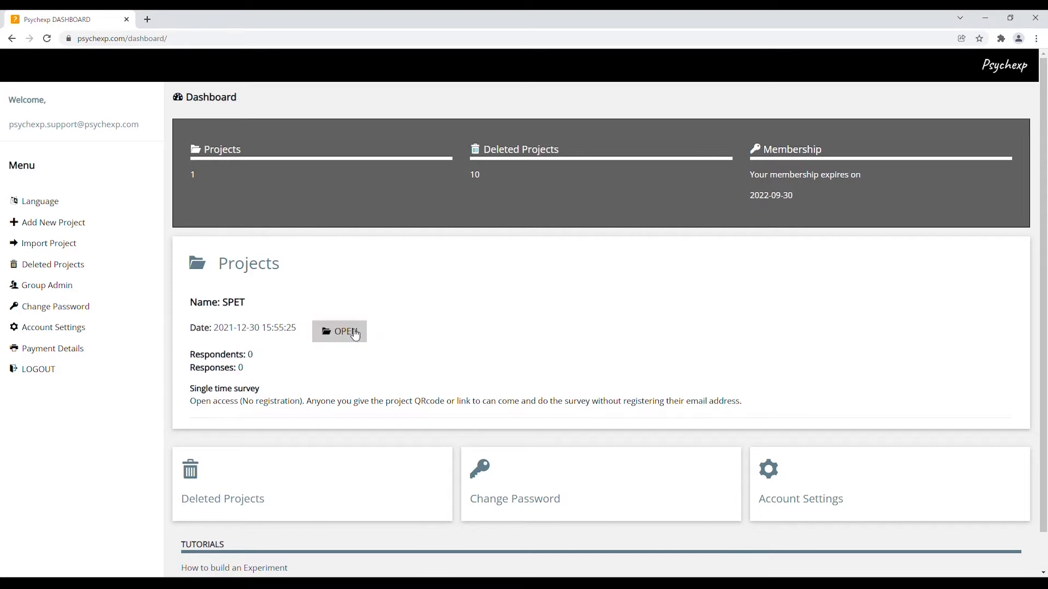
pyautogui.click(355, 332)
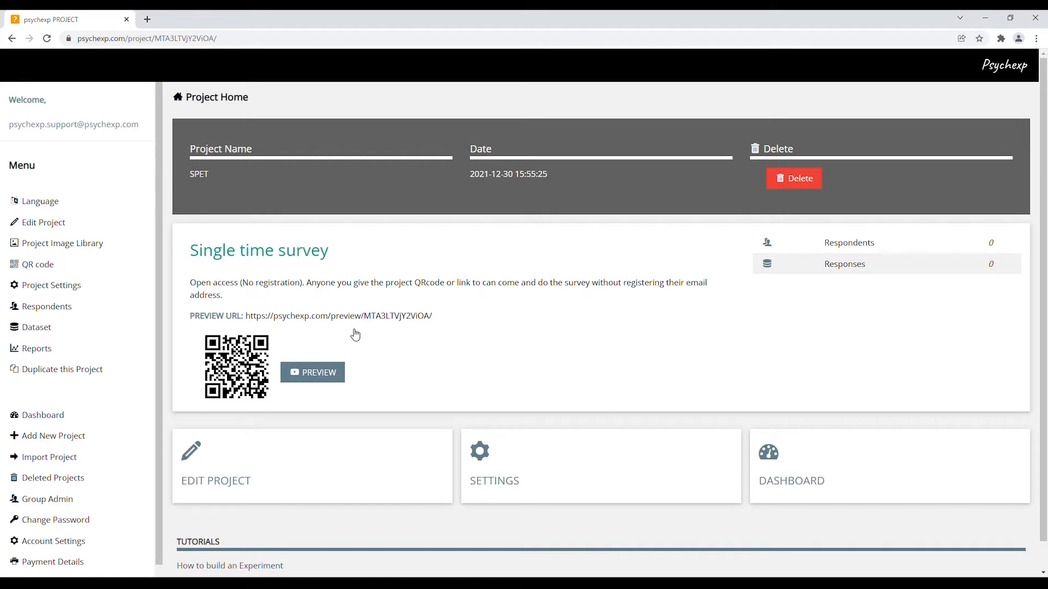
pyautogui.click(283, 479)
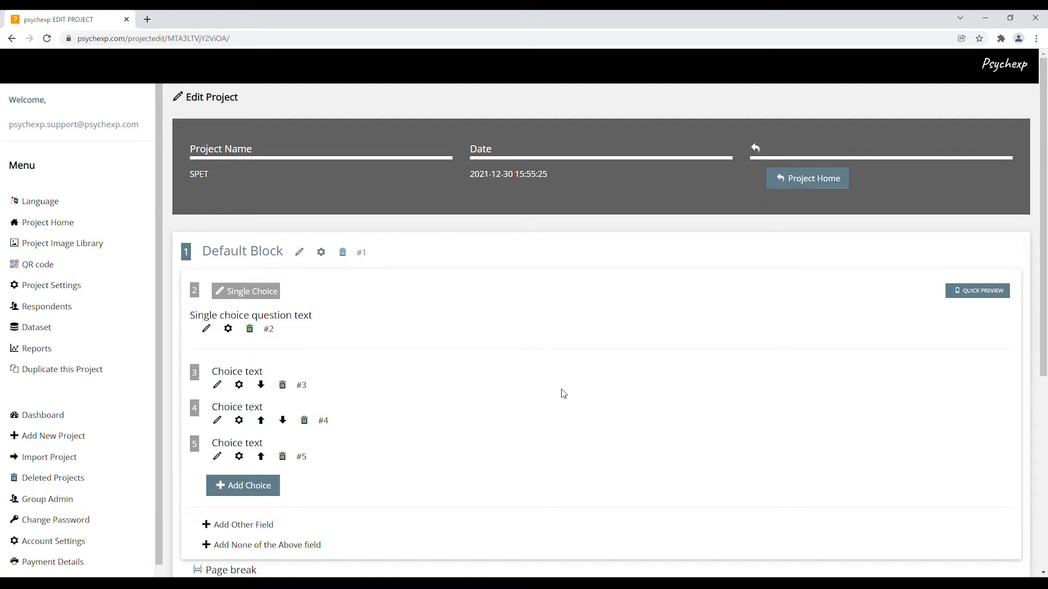
# Step: Add a SERIAL POSITION EFFECT experiment to the project
pyautogui.scroll(-3, 566, 398)
pyautogui.scroll(-2, 567, 401)
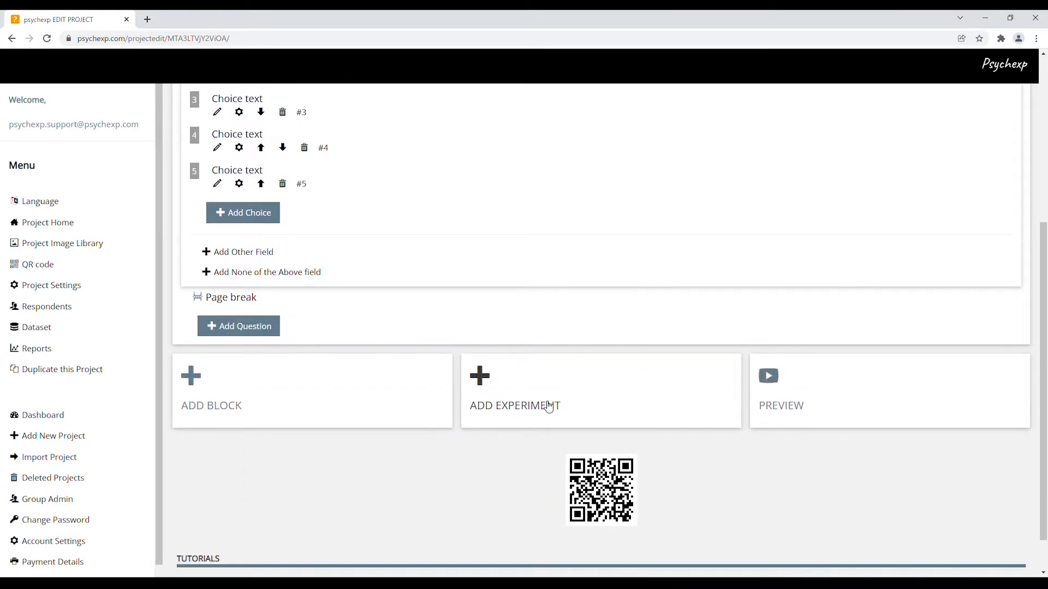
pyautogui.click(548, 407)
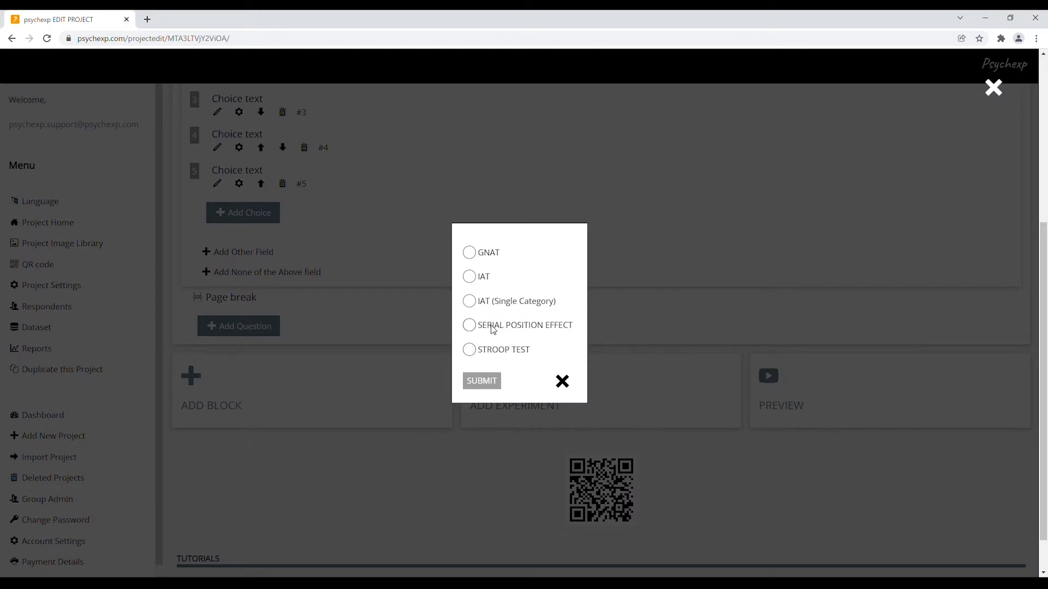
pyautogui.click(470, 325)
pyautogui.click(492, 384)
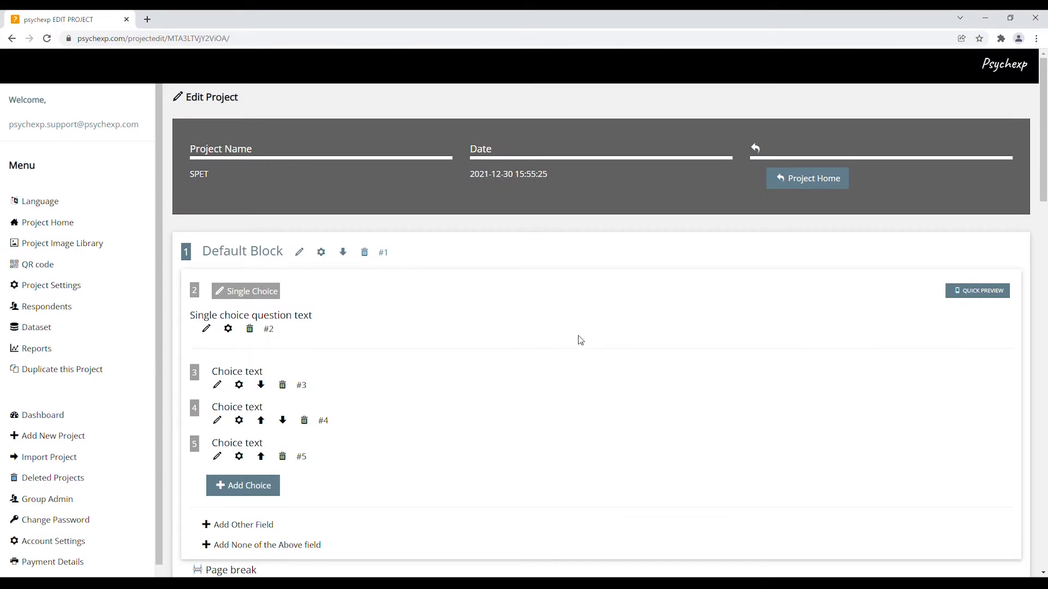
# Step: Change the question type of the first block's single choice question to Multiple Choice
pyautogui.scroll(-8, 580, 340)
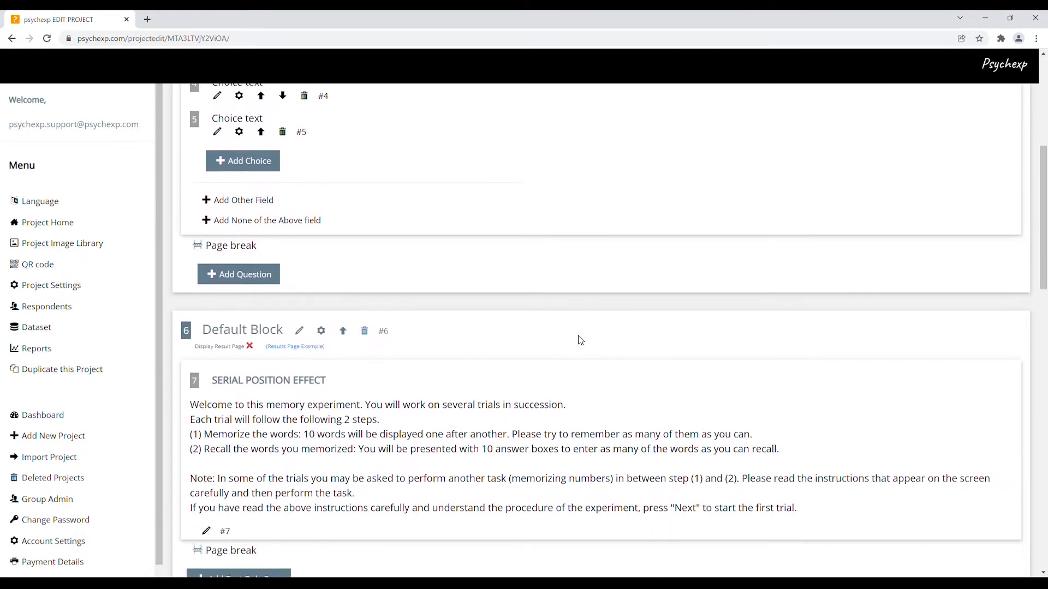
pyautogui.scroll(-1, 580, 340)
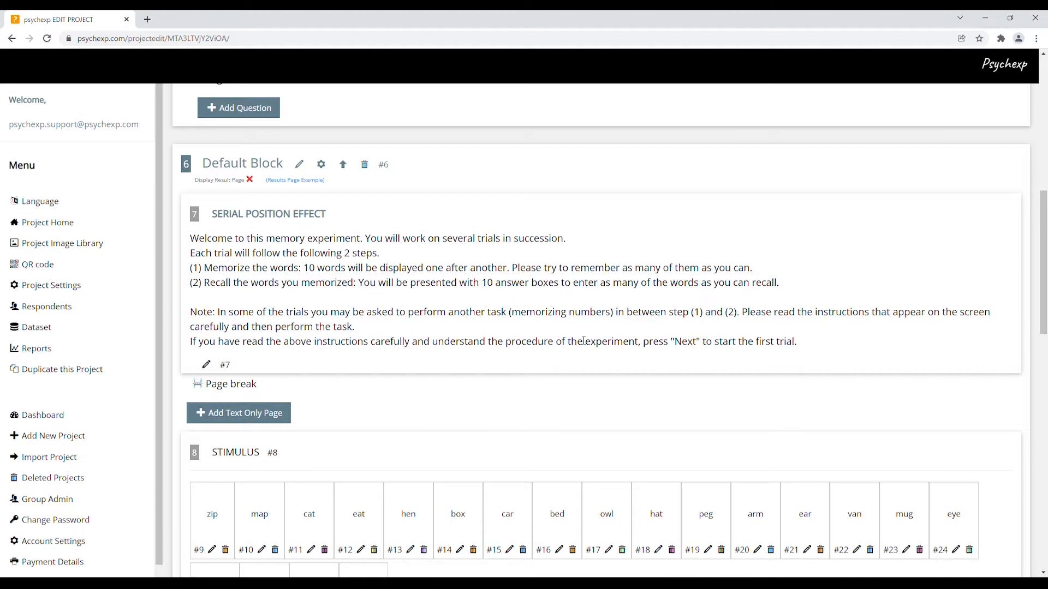
pyautogui.scroll(9, 583, 341)
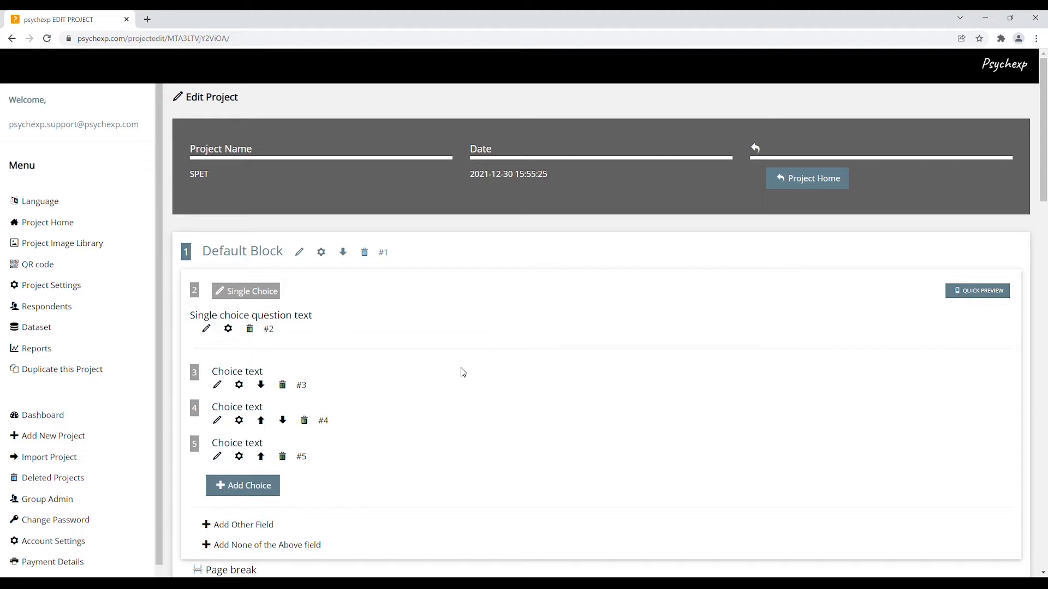
pyautogui.click(271, 291)
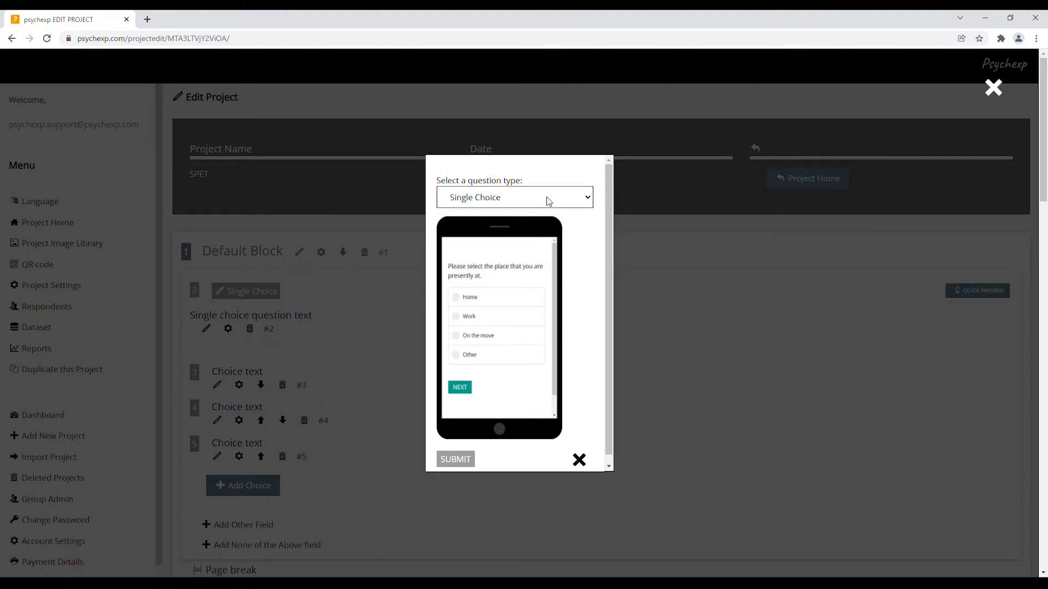
pyautogui.click(589, 203)
pyautogui.click(577, 243)
pyautogui.click(588, 202)
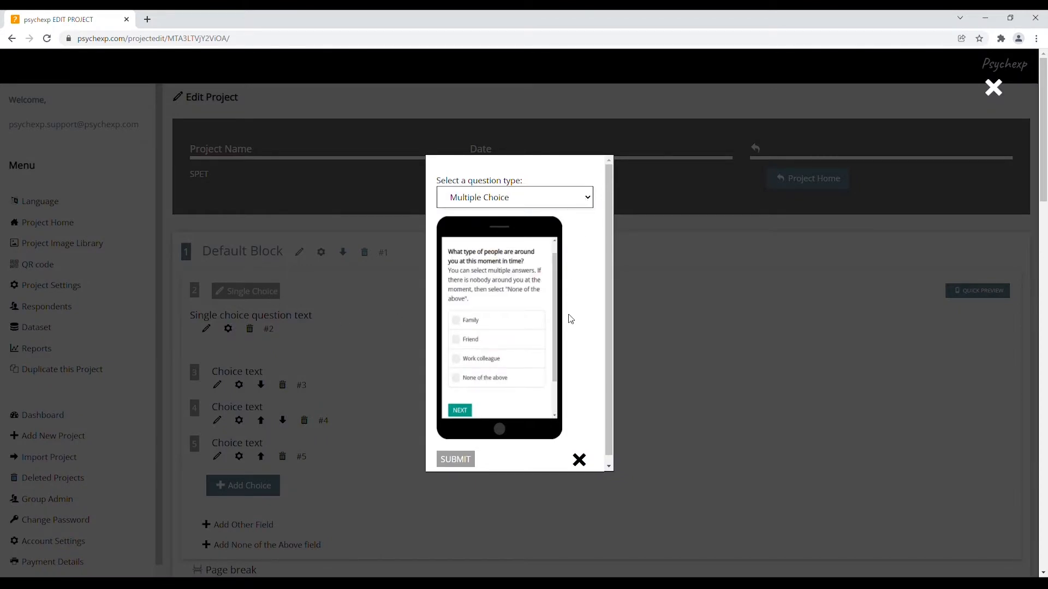
pyautogui.click(572, 328)
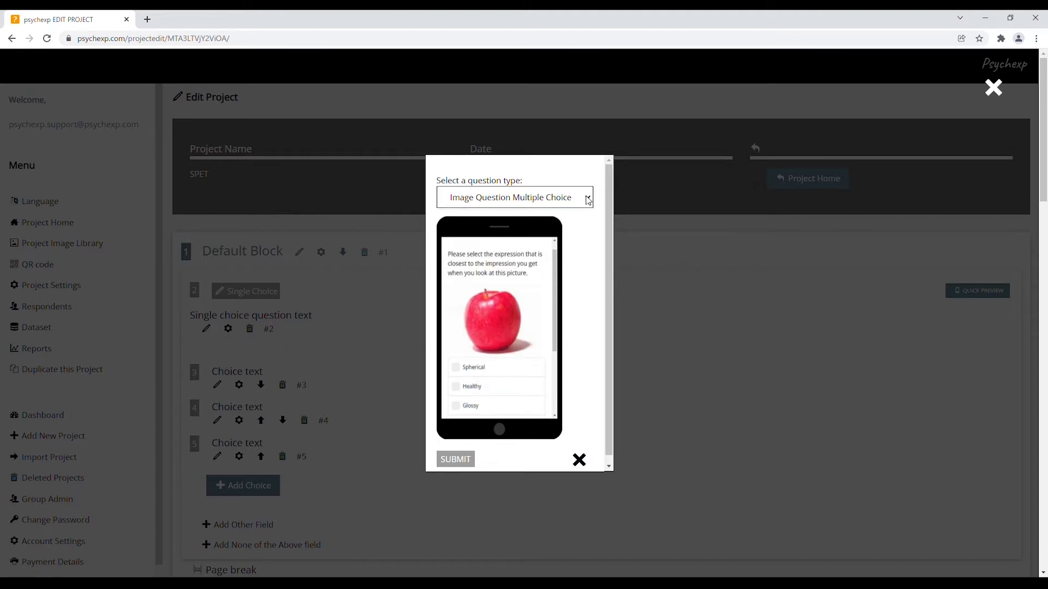
pyautogui.press('Up')
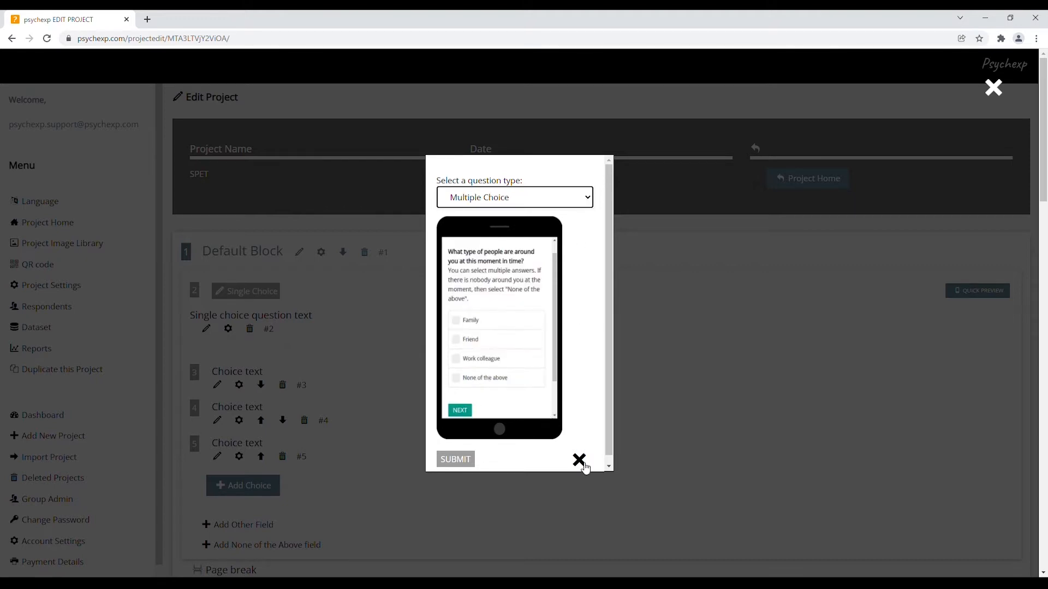
pyautogui.click(471, 461)
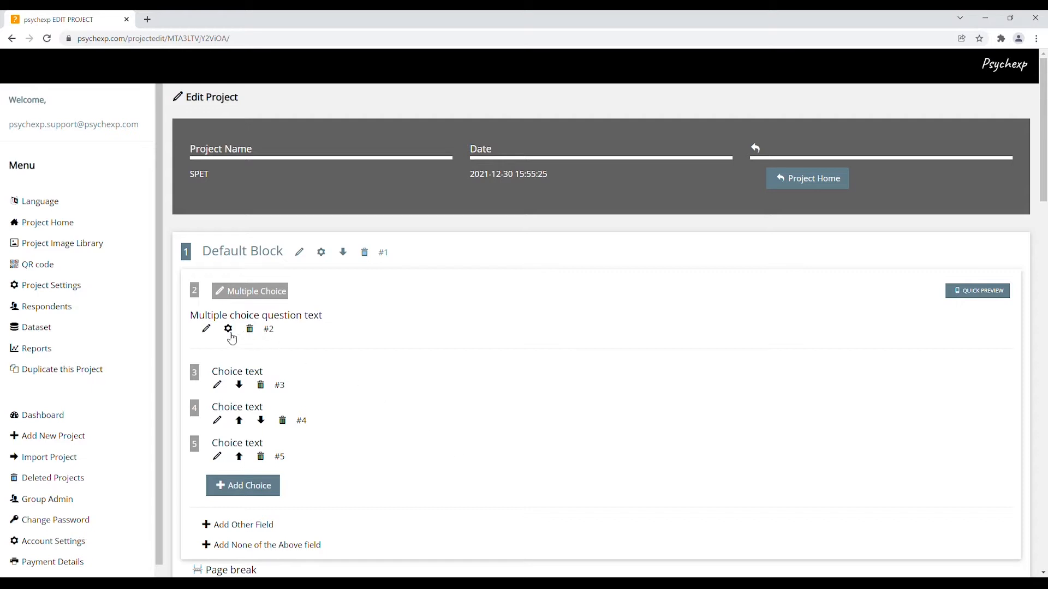
# Step: Append "test" to the multiple choice question's text and save it
pyautogui.click(208, 330)
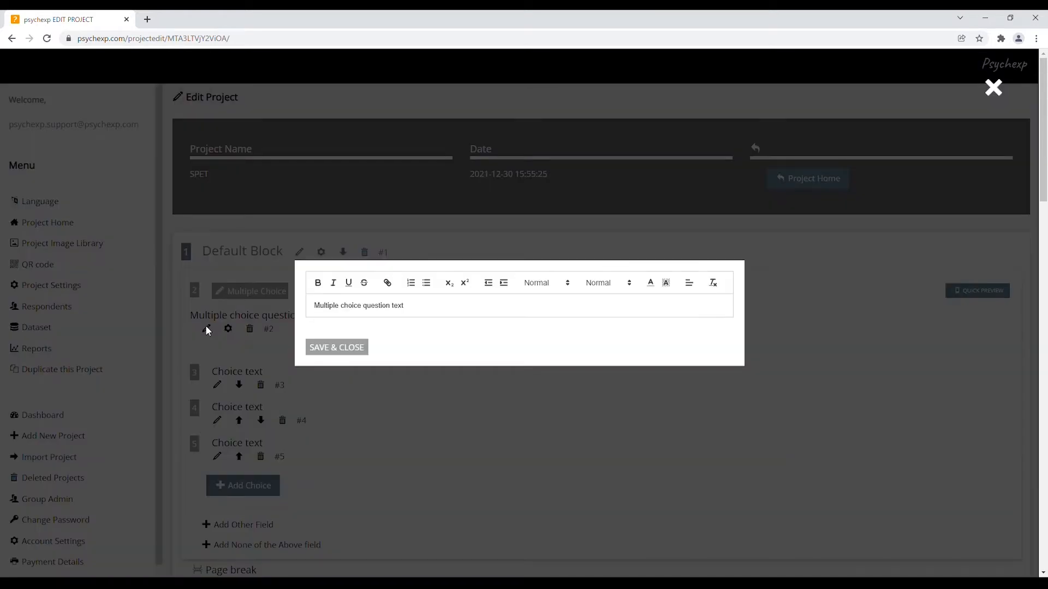
pyautogui.click(436, 309)
pyautogui.write('test')
pyautogui.click(356, 351)
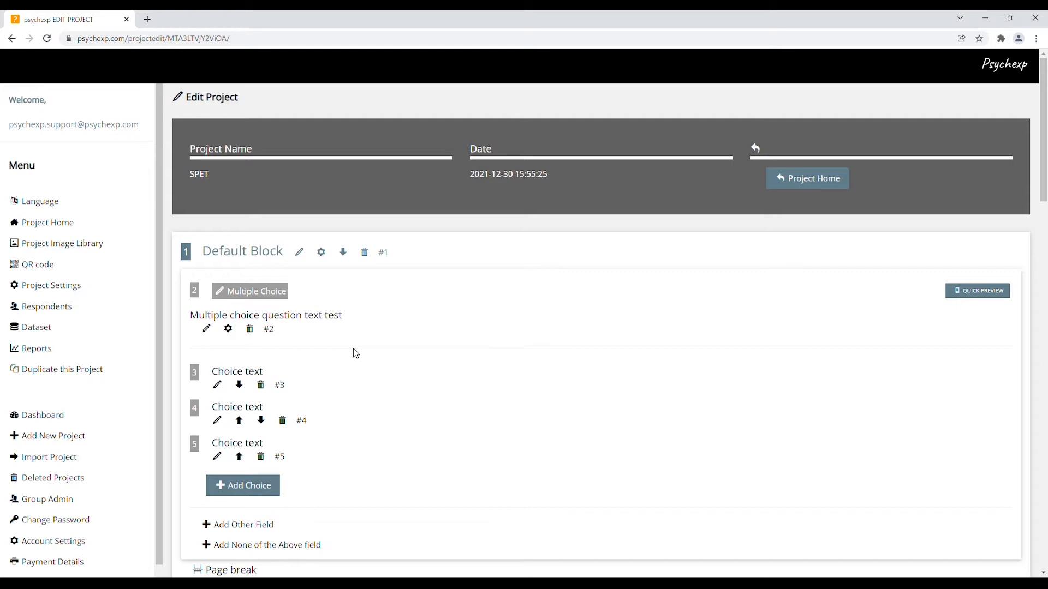
pyautogui.click(229, 329)
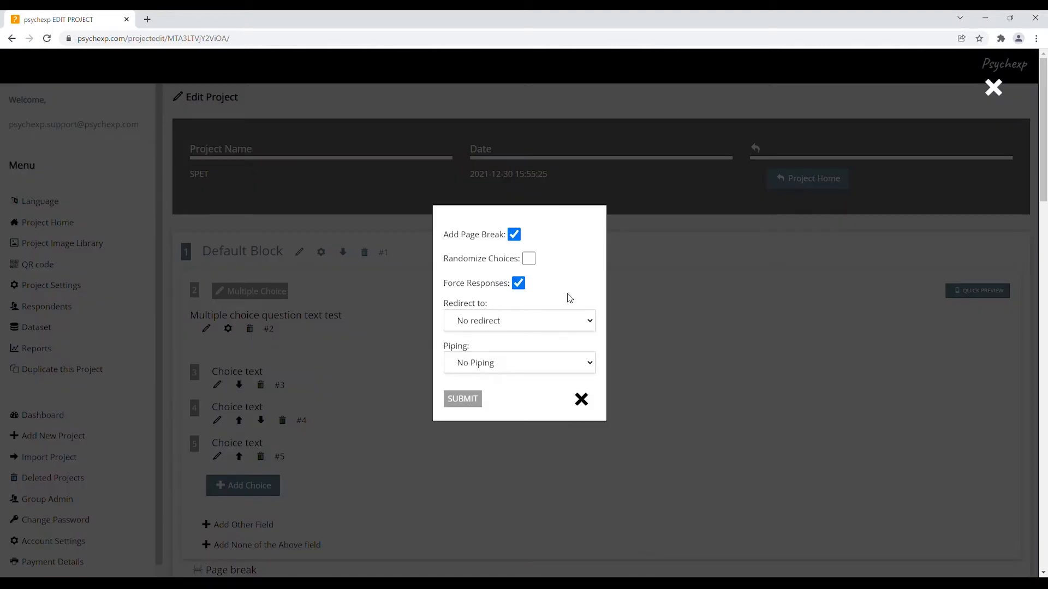
pyautogui.click(528, 258)
pyautogui.click(529, 259)
pyautogui.click(582, 401)
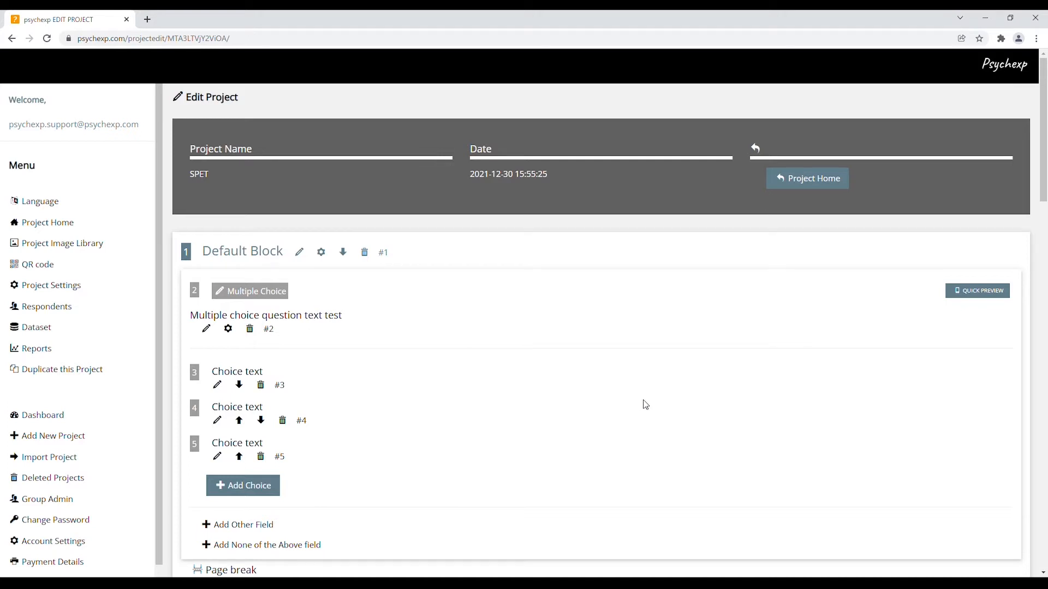
# Step: Rename the block containing the serial position effect experiment to Block1
pyautogui.scroll(-2, 597, 425)
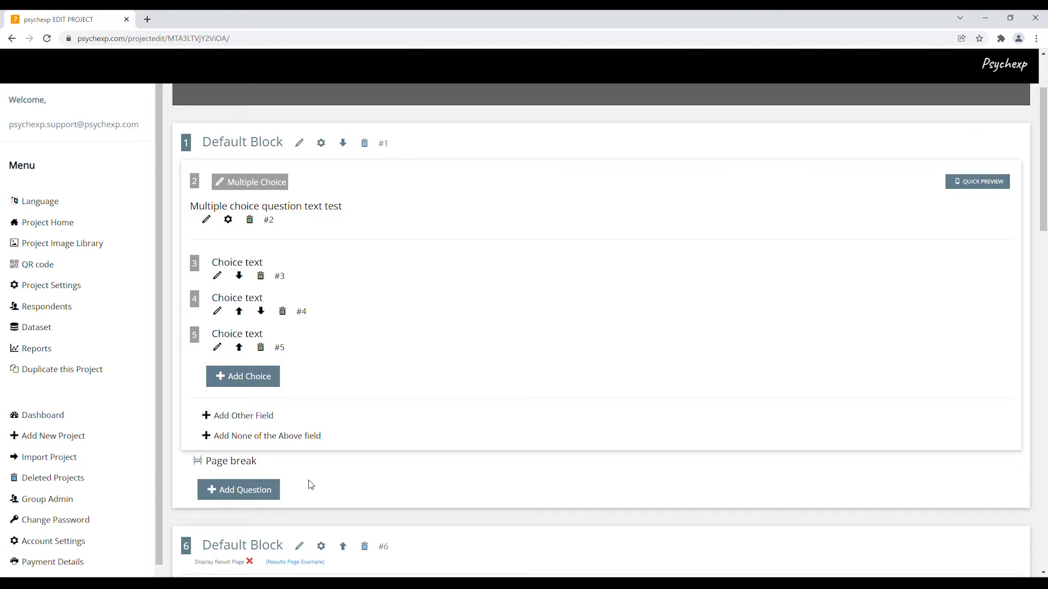
pyautogui.scroll(-5, 537, 445)
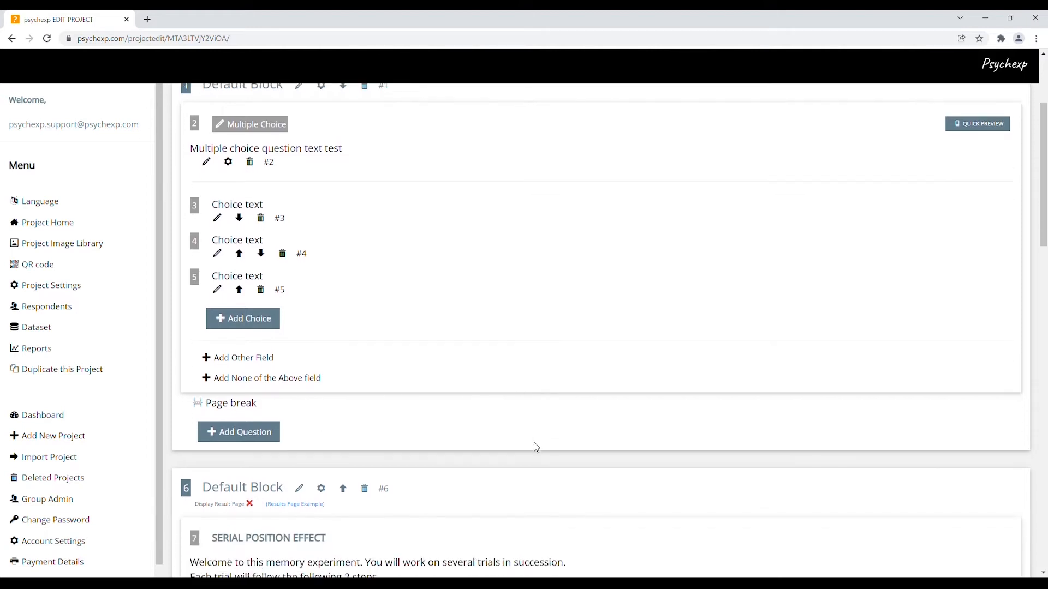
pyautogui.scroll(-3, 537, 451)
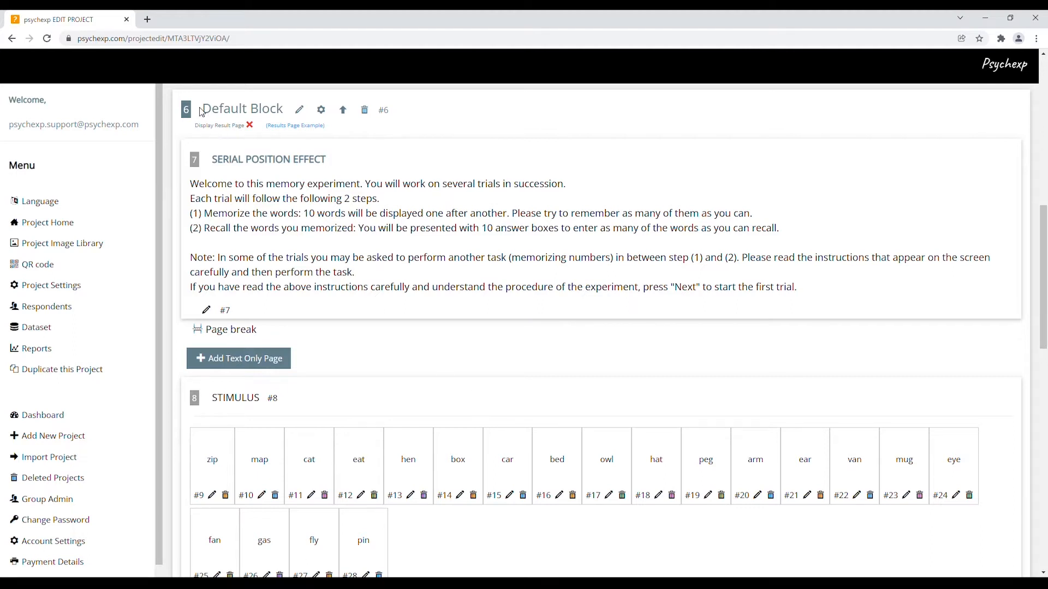
pyautogui.moveTo(208, 113); pyautogui.dragTo(285, 113)
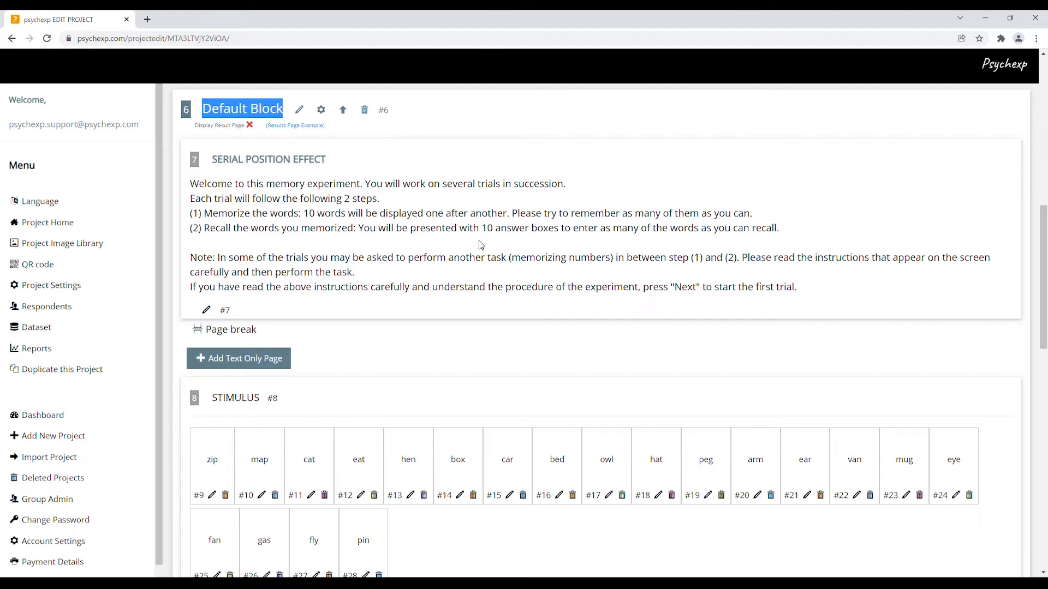
pyautogui.click(299, 109)
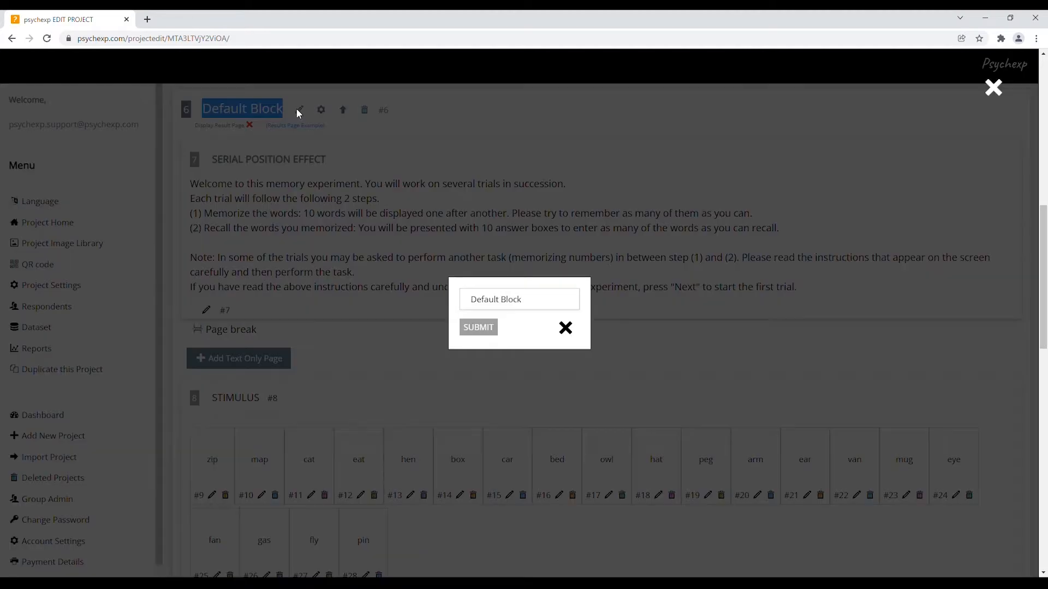
pyautogui.moveTo(522, 299); pyautogui.dragTo(467, 295)
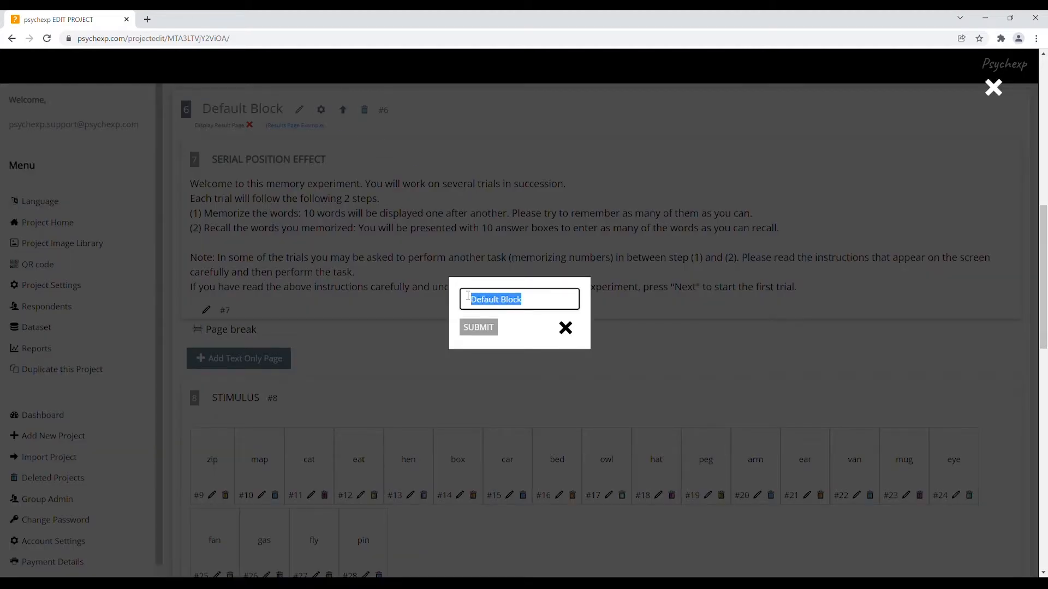
pyautogui.write('B')
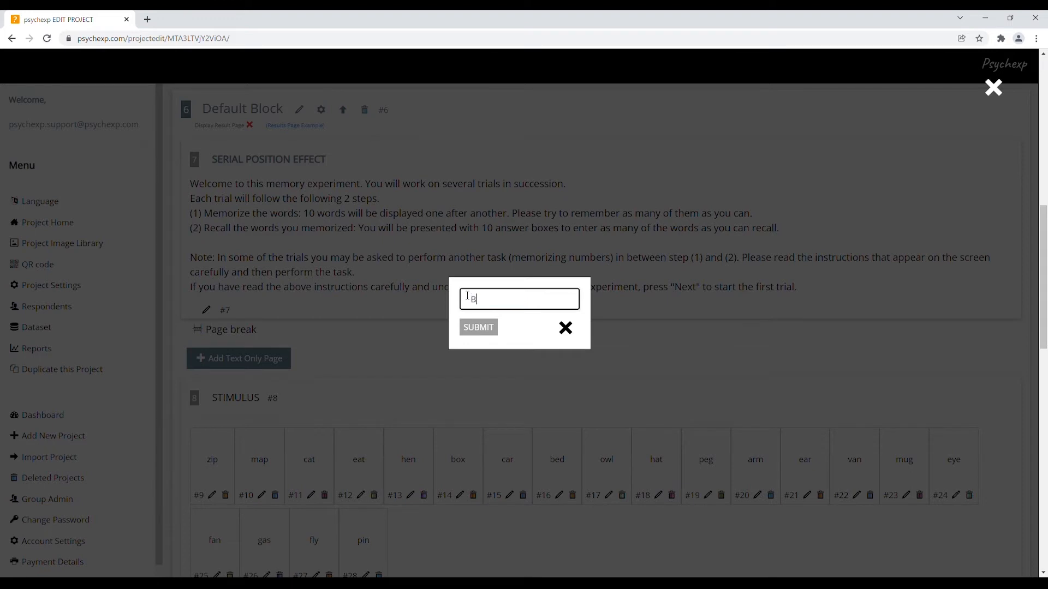
pyautogui.write('lo')
pyautogui.write('k1')
pyautogui.click(477, 326)
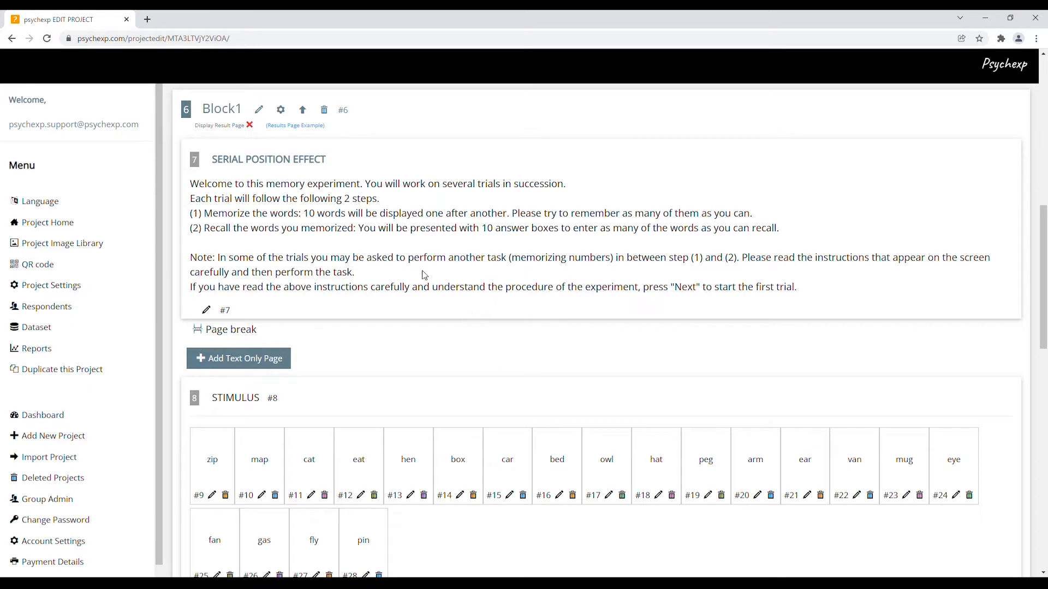
# Step: Enable Display Result Page in the settings of Block1 and submit them
pyautogui.click(283, 112)
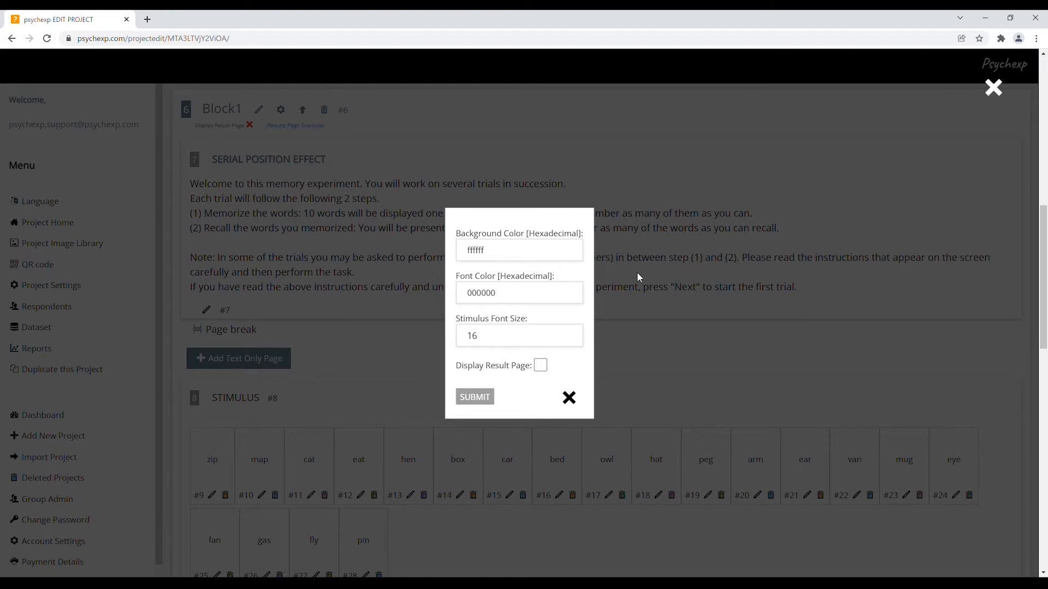
pyautogui.click(539, 335)
pyautogui.click(542, 366)
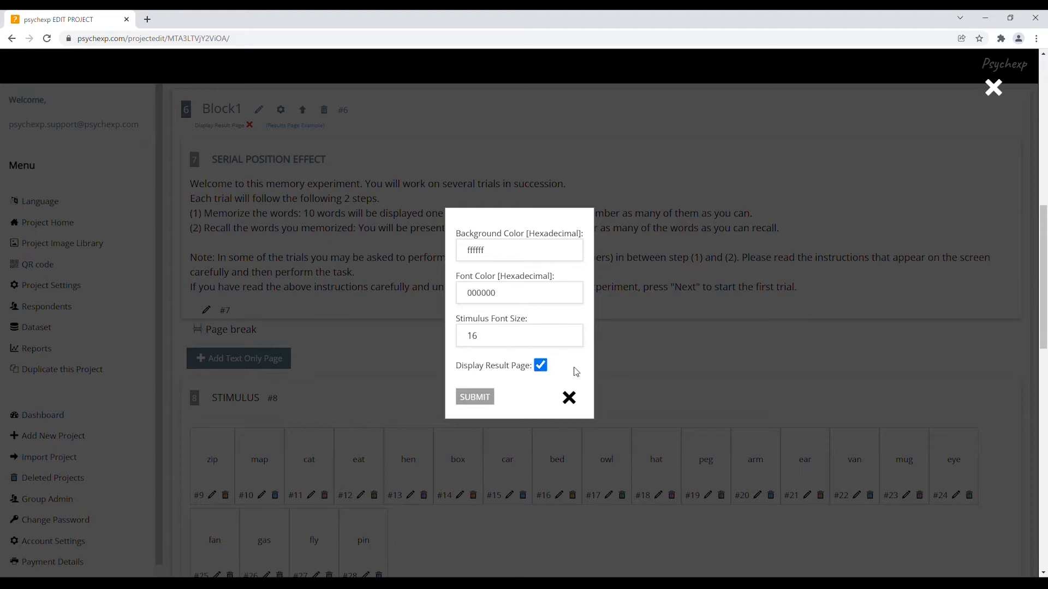
pyautogui.click(475, 398)
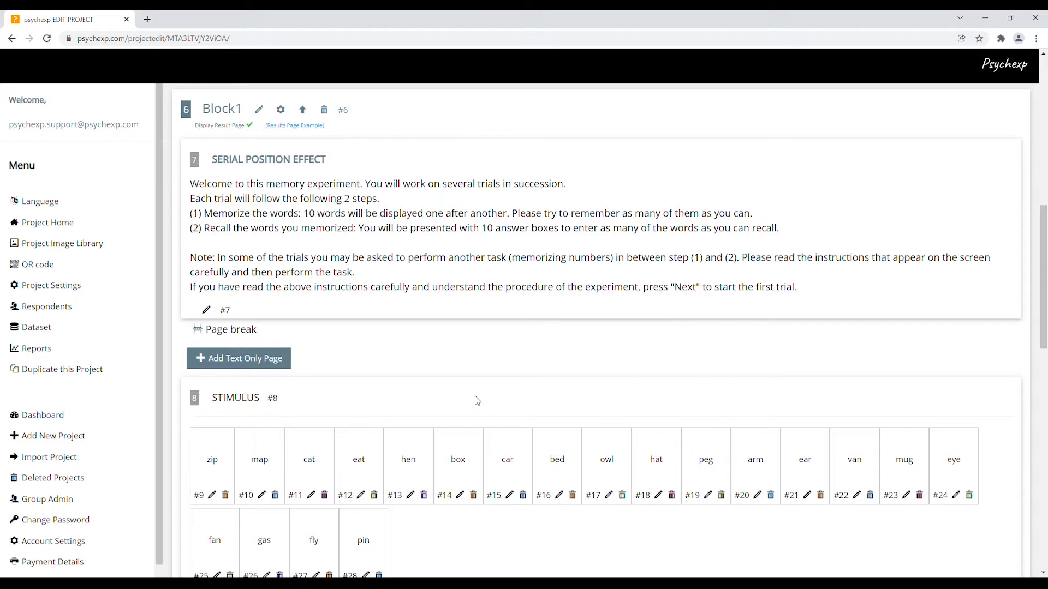
# Step: Examine the results page example of Block1, then close it
pyautogui.click(294, 127)
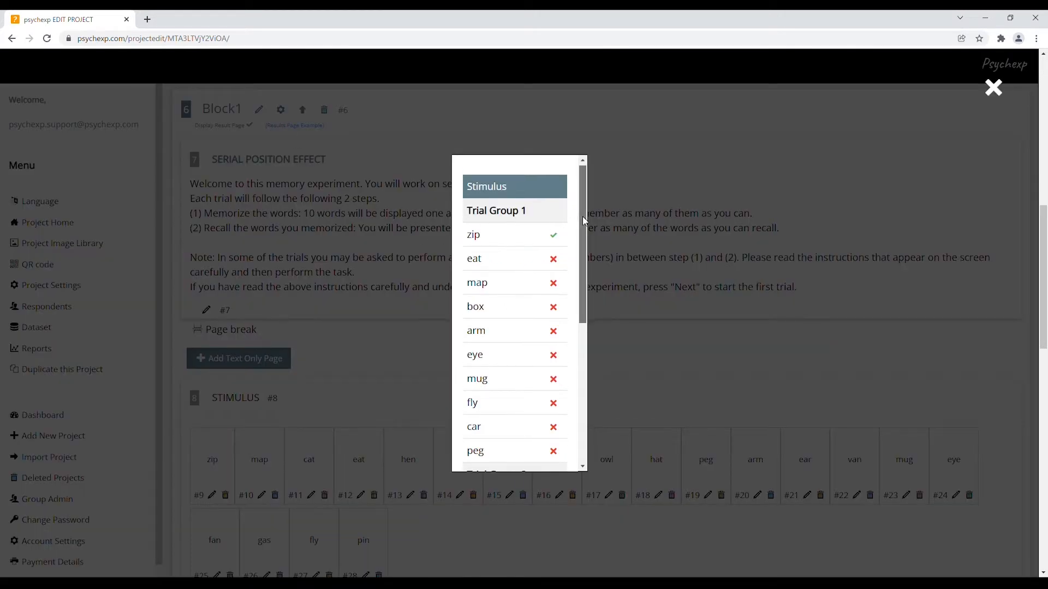
pyautogui.moveTo(583, 217)
pyautogui.mouseDown()
pyautogui.moveTo(593, 358)
pyautogui.moveTo(578, 203)
pyautogui.mouseUp()
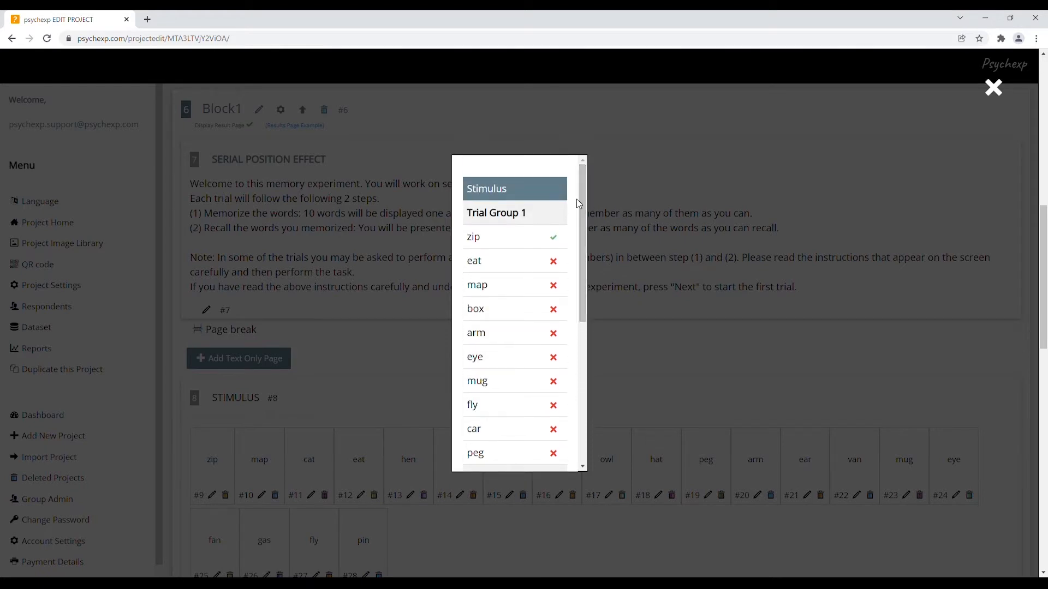
pyautogui.click(993, 89)
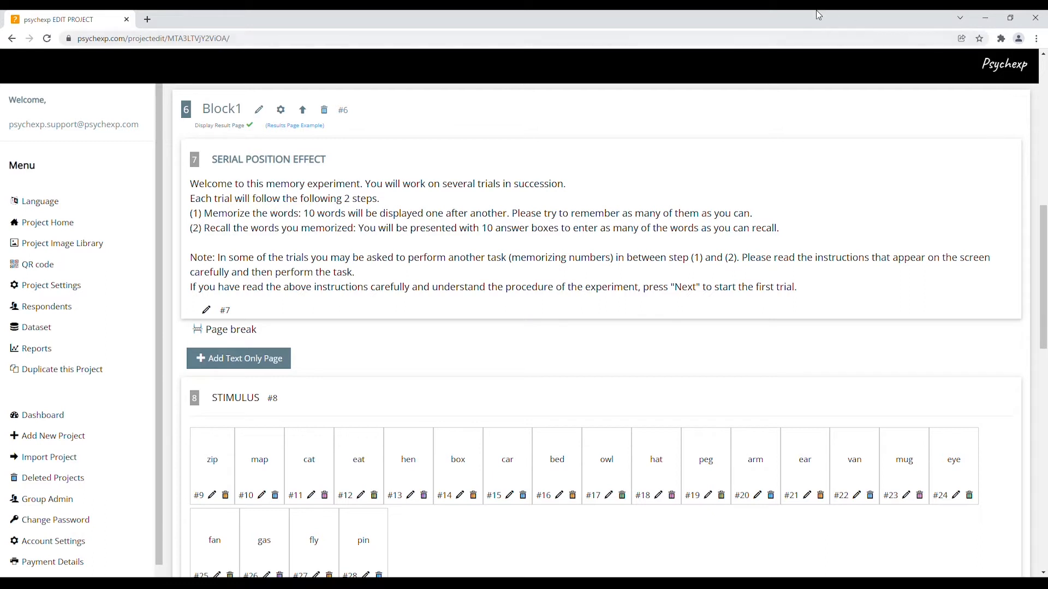
# Step: Review the serial position effect's instruction text in its editor, then close the editor without saving
pyautogui.moveTo(191, 186); pyautogui.dragTo(363, 186)
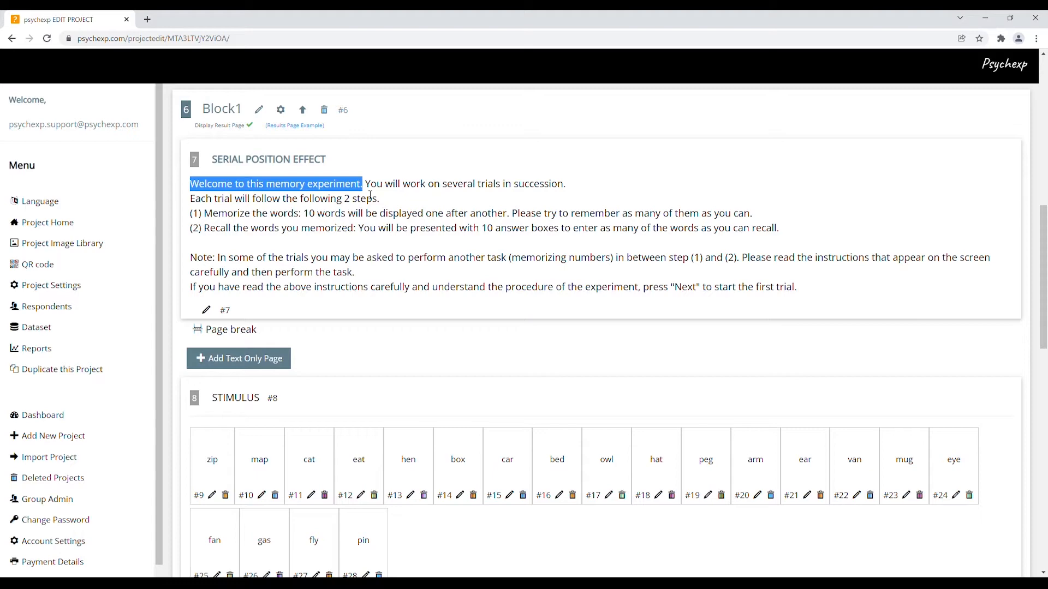
pyautogui.click(207, 310)
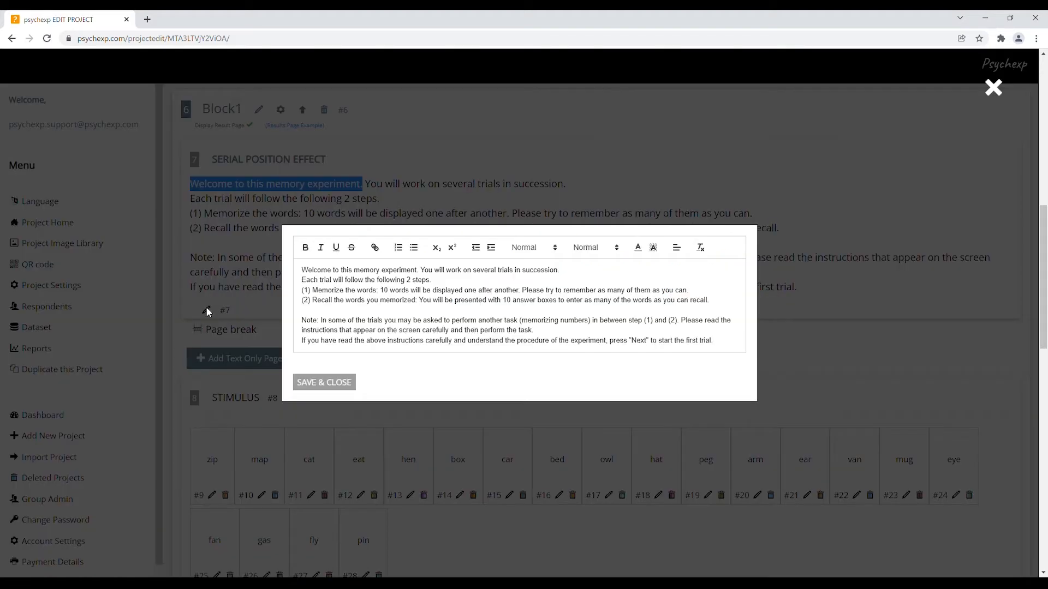
pyautogui.tripleClick(592, 279)
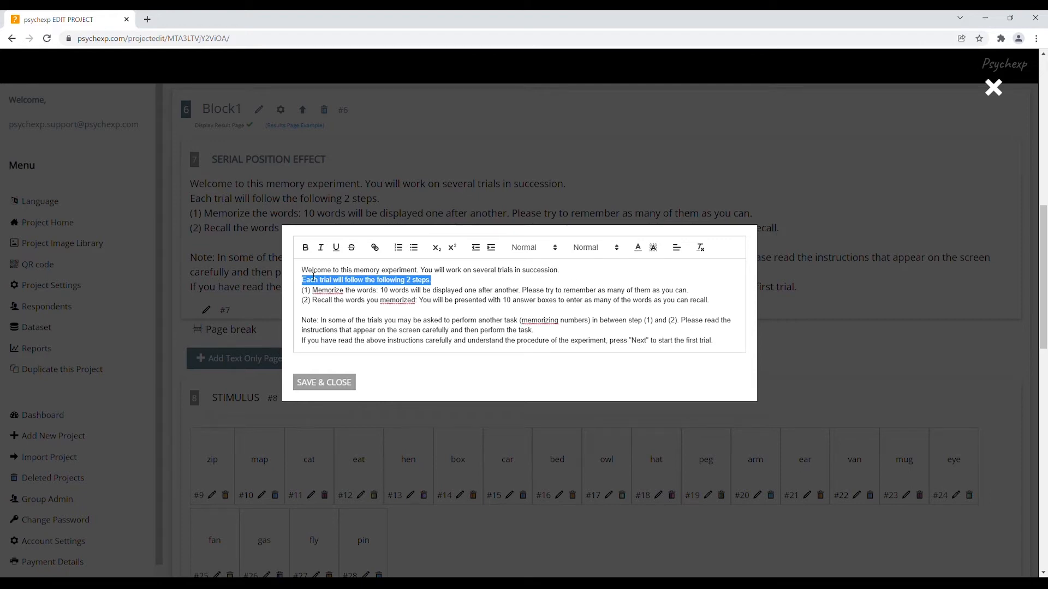
pyautogui.moveTo(302, 271); pyautogui.dragTo(568, 270)
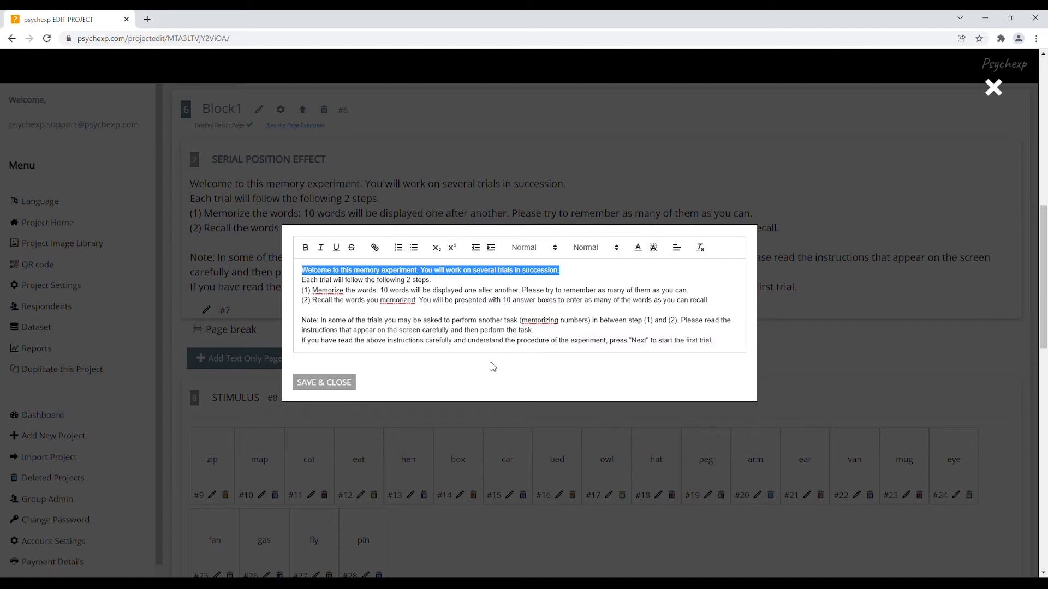
pyautogui.click(991, 97)
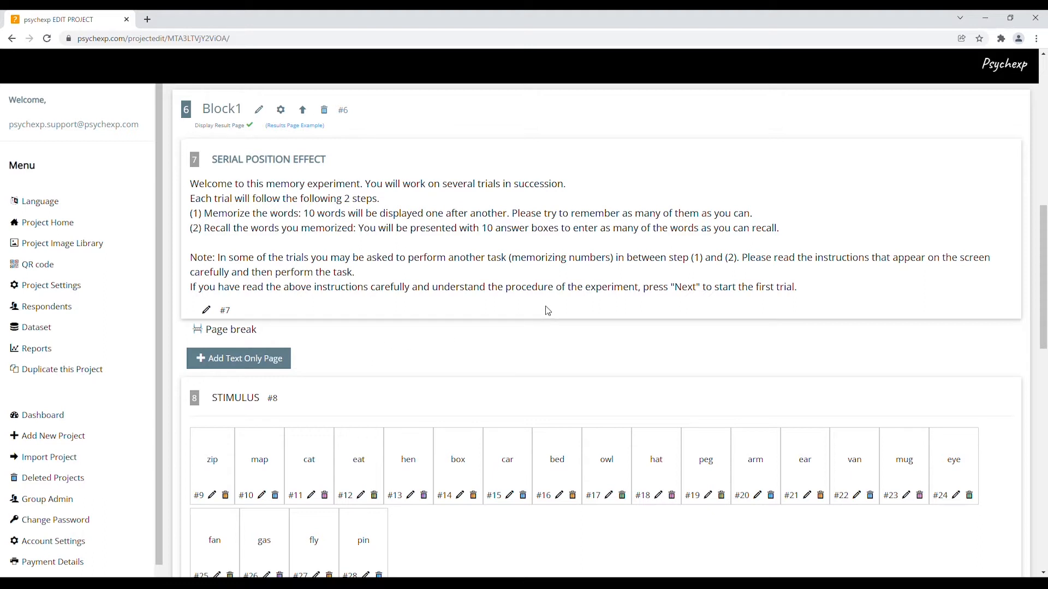
# Step: Review the Stimulus section and the edit form of the "zip" stimulus, then close the form without submitting
pyautogui.scroll(-3, 394, 353)
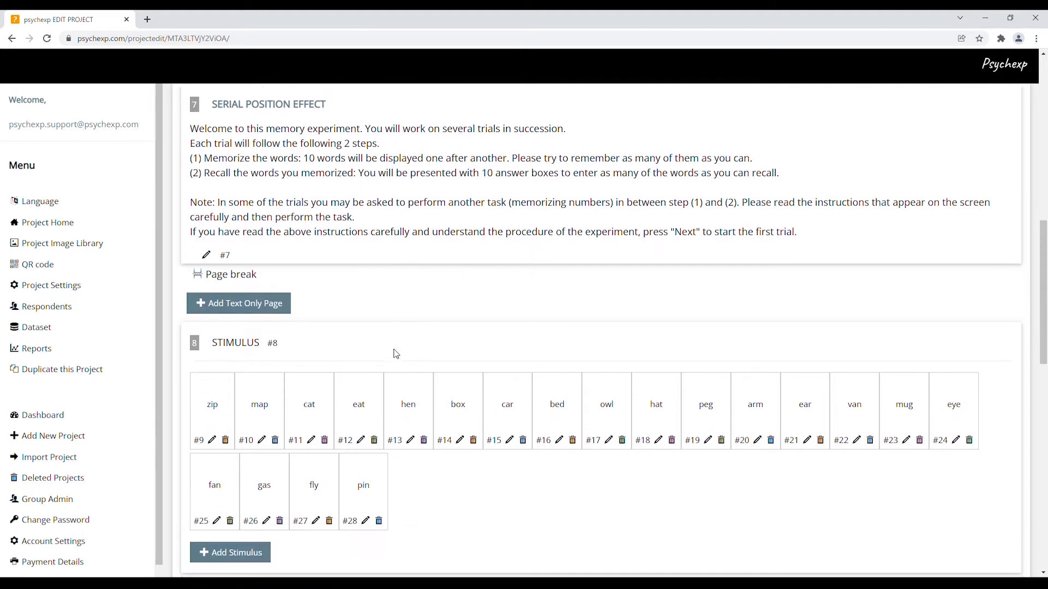
pyautogui.scroll(-1, 395, 353)
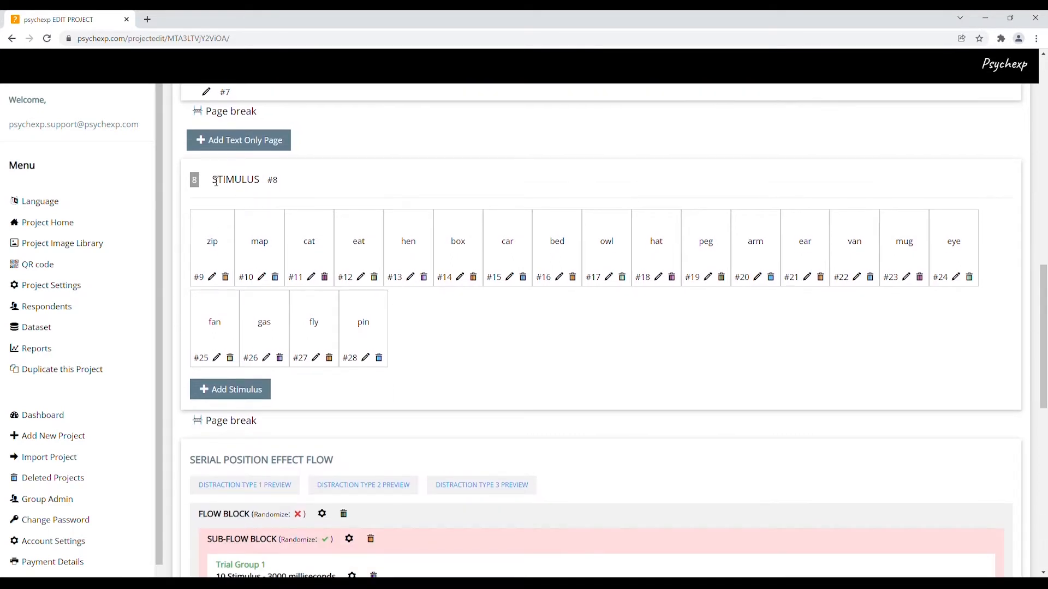
pyautogui.moveTo(211, 180); pyautogui.dragTo(260, 181)
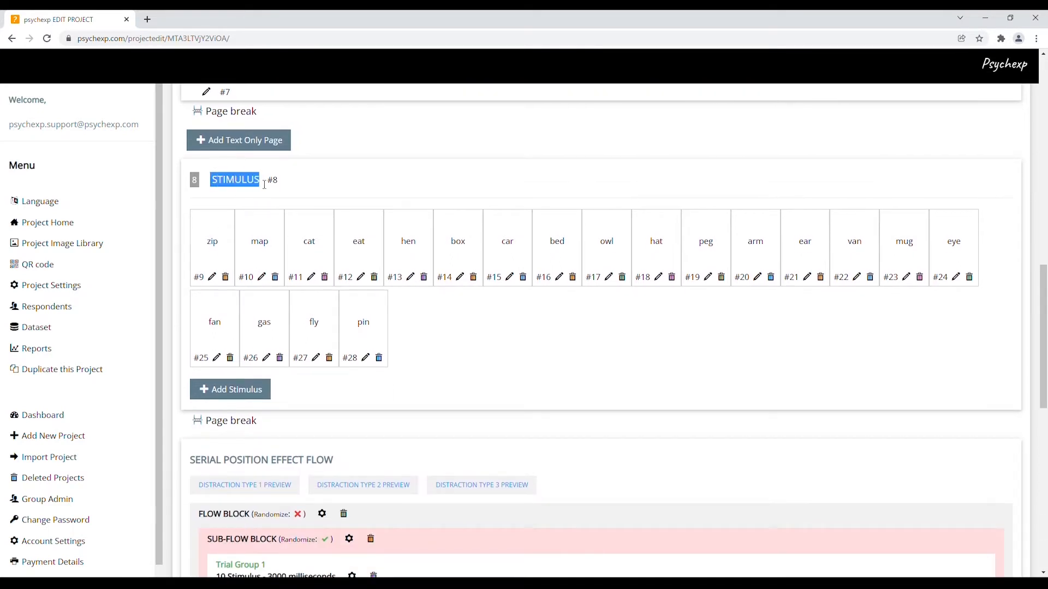
pyautogui.click(446, 348)
pyautogui.click(213, 279)
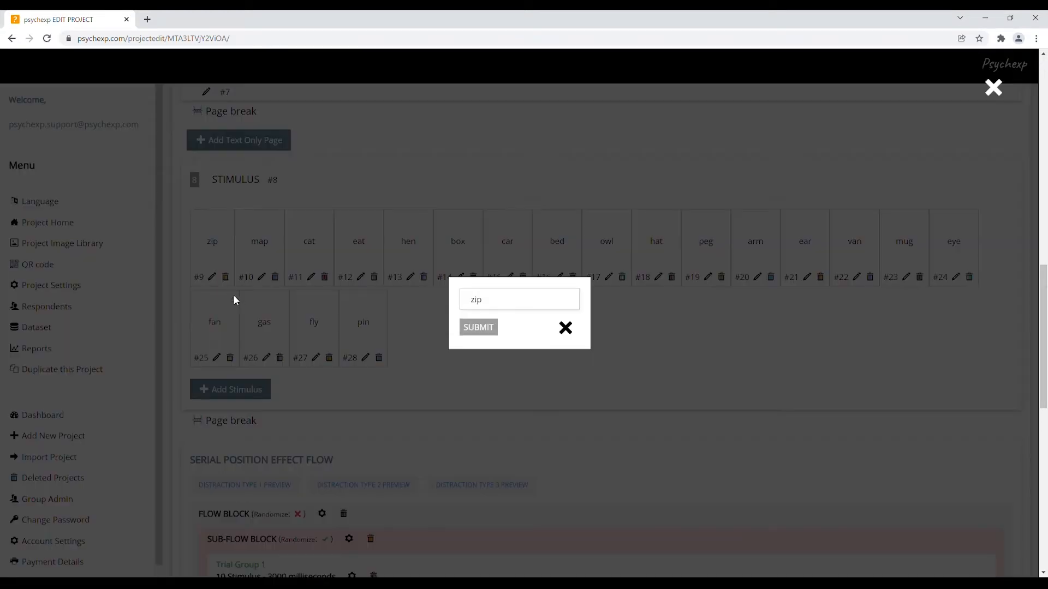
pyautogui.moveTo(513, 299); pyautogui.dragTo(471, 300)
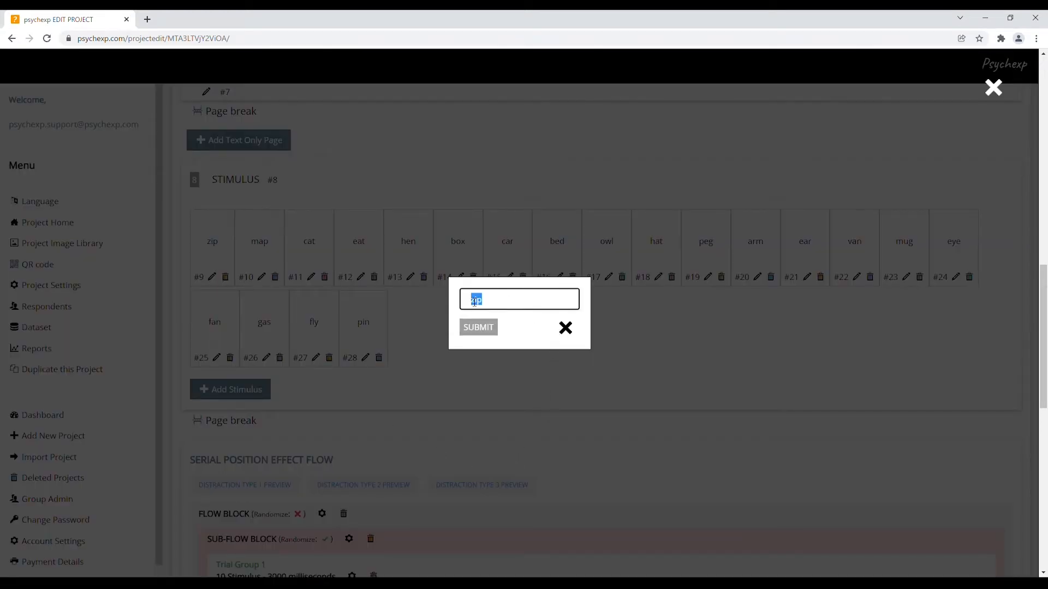
pyautogui.click(566, 328)
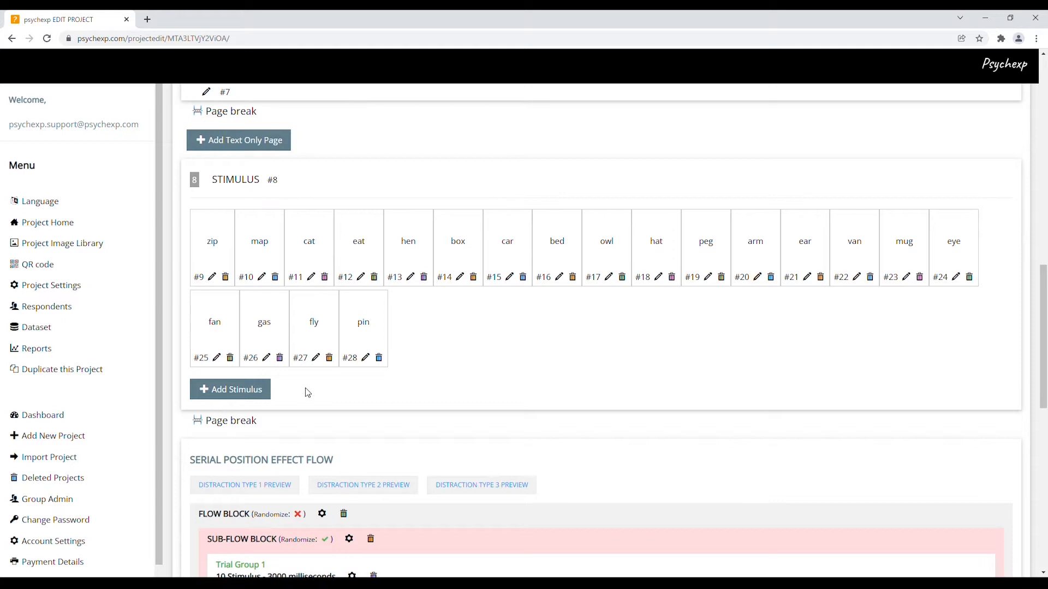
# Step: Examine the structure of the Serial Position Effect Flow: the flow block, its sub-flow block and Trial Group 1
pyautogui.scroll(-4, 387, 407)
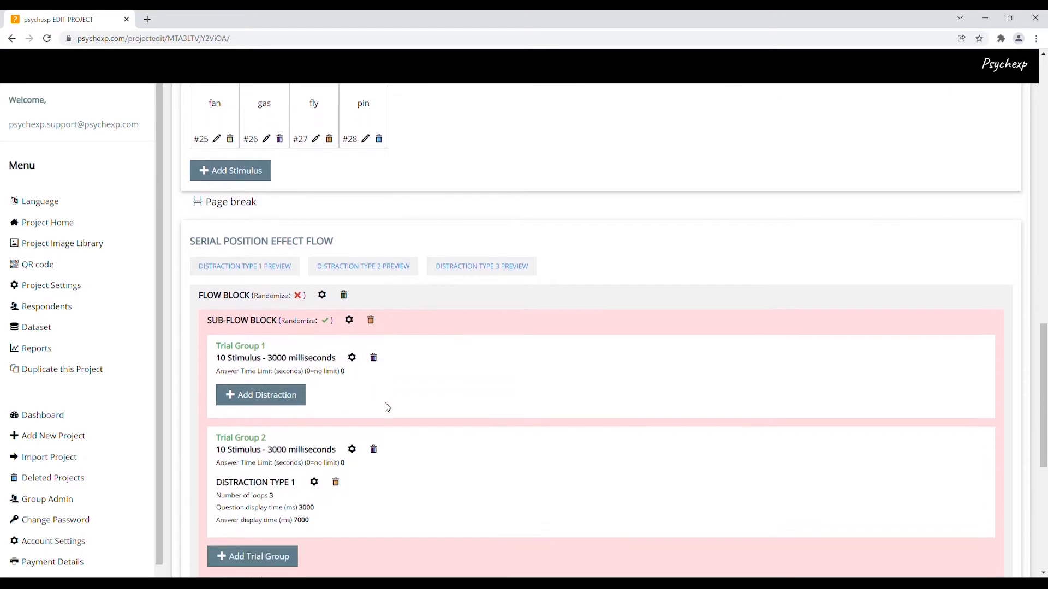
pyautogui.scroll(-1, 387, 408)
pyautogui.scroll(-1, 387, 408)
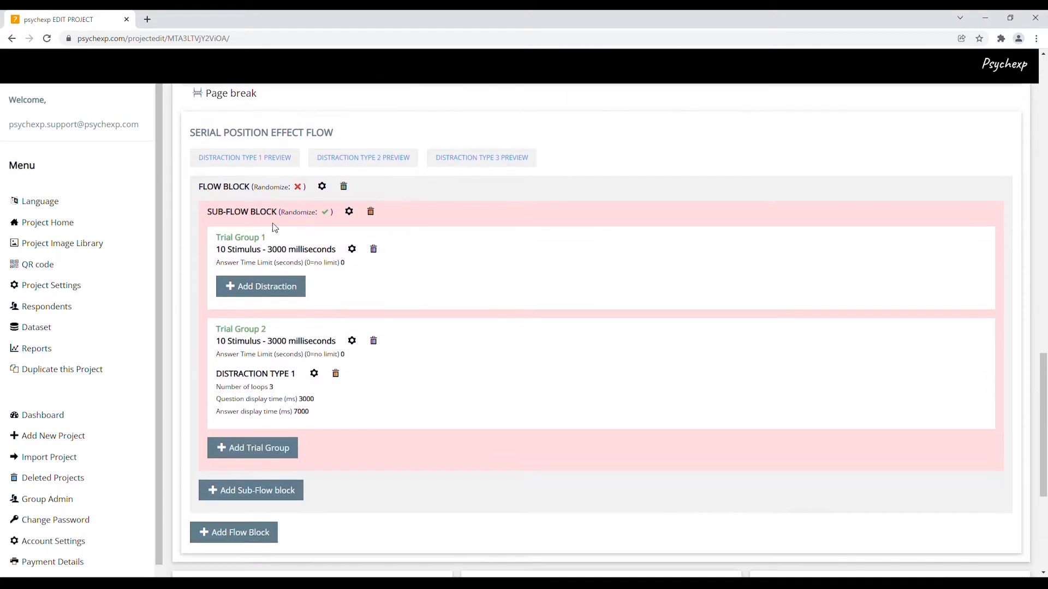
pyautogui.moveTo(192, 137); pyautogui.dragTo(336, 140)
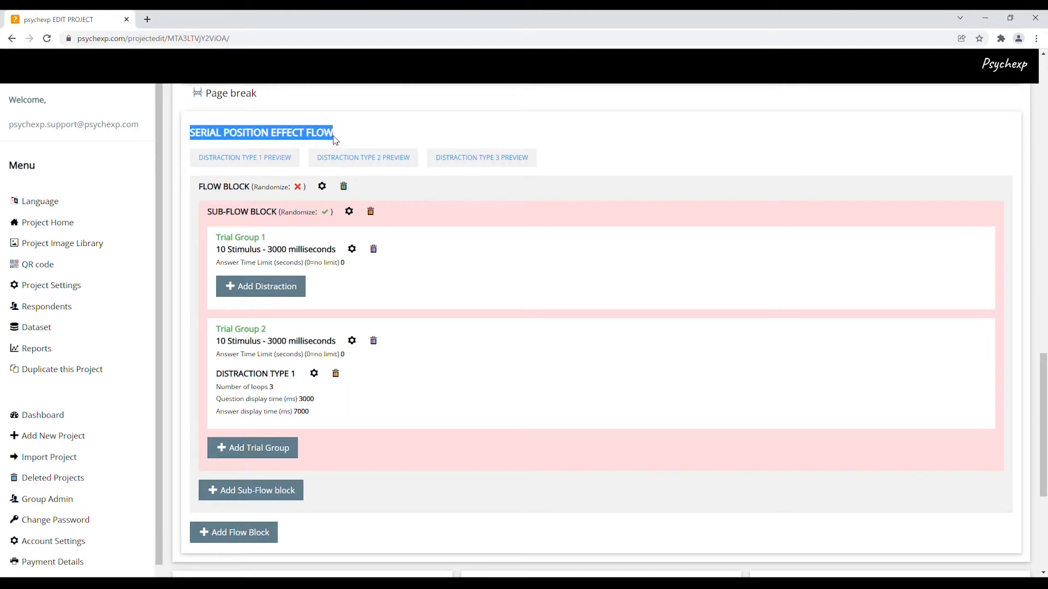
pyautogui.click(360, 138)
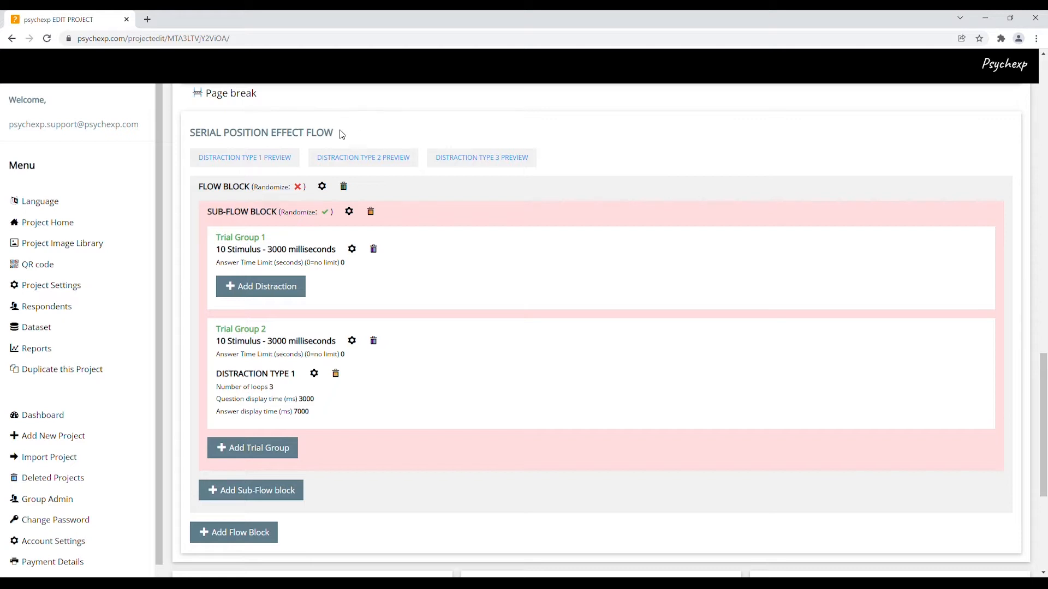
pyautogui.moveTo(204, 190); pyautogui.dragTo(253, 189)
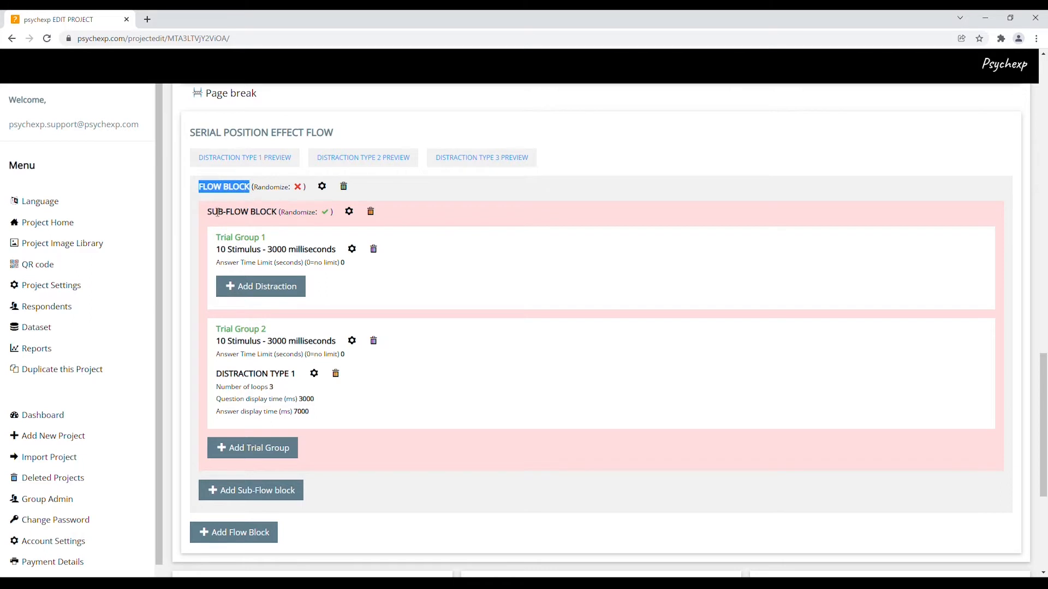
pyautogui.moveTo(208, 213); pyautogui.dragTo(280, 216)
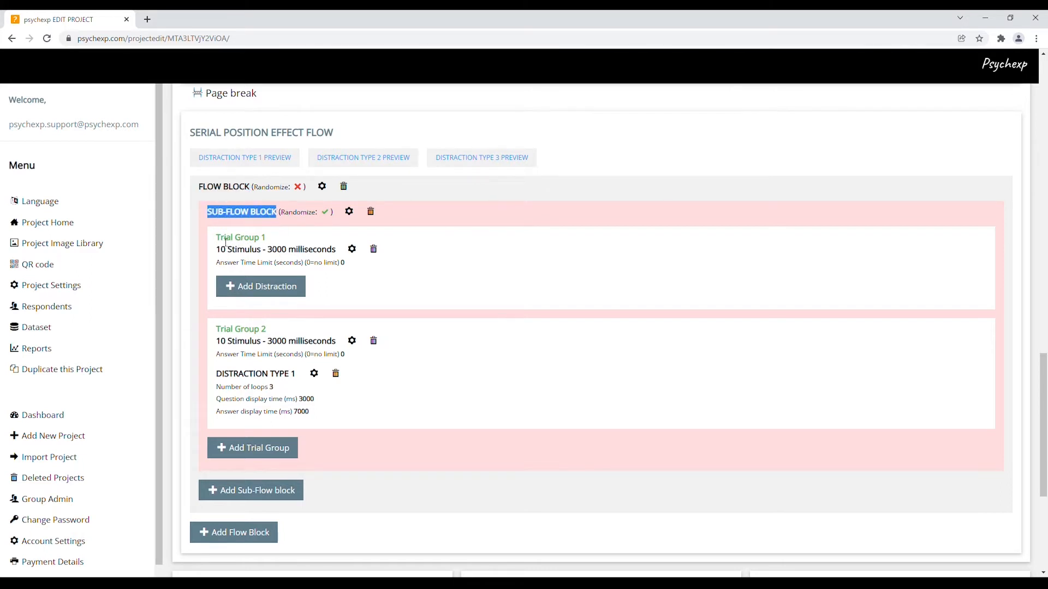
pyautogui.moveTo(217, 238); pyautogui.dragTo(263, 246)
pyautogui.click(294, 244)
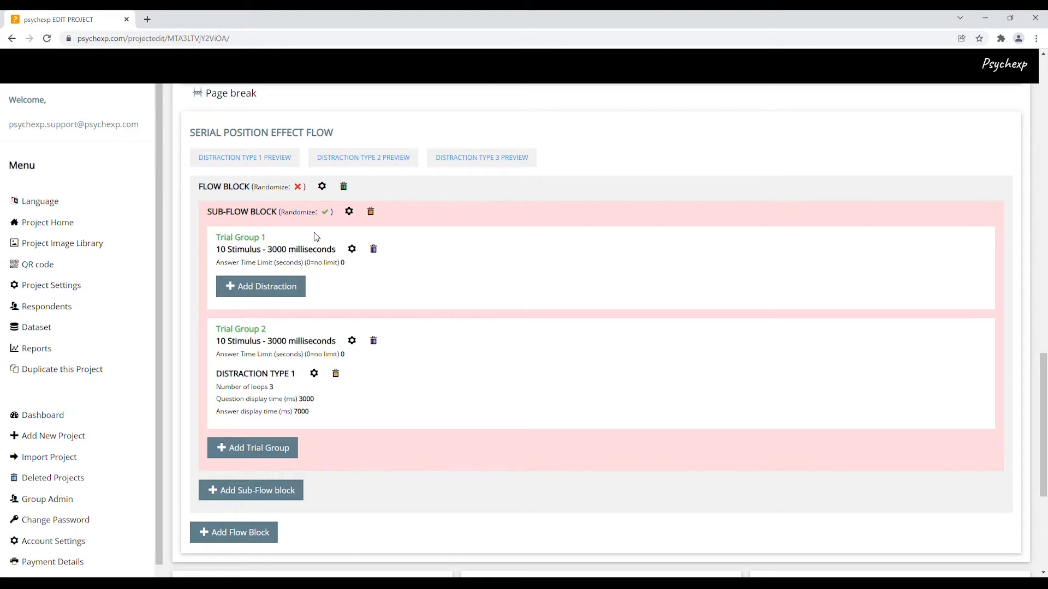
# Step: Check the Randomize option in the sub-flow block's settings, then close the settings without submitting
pyautogui.click(351, 214)
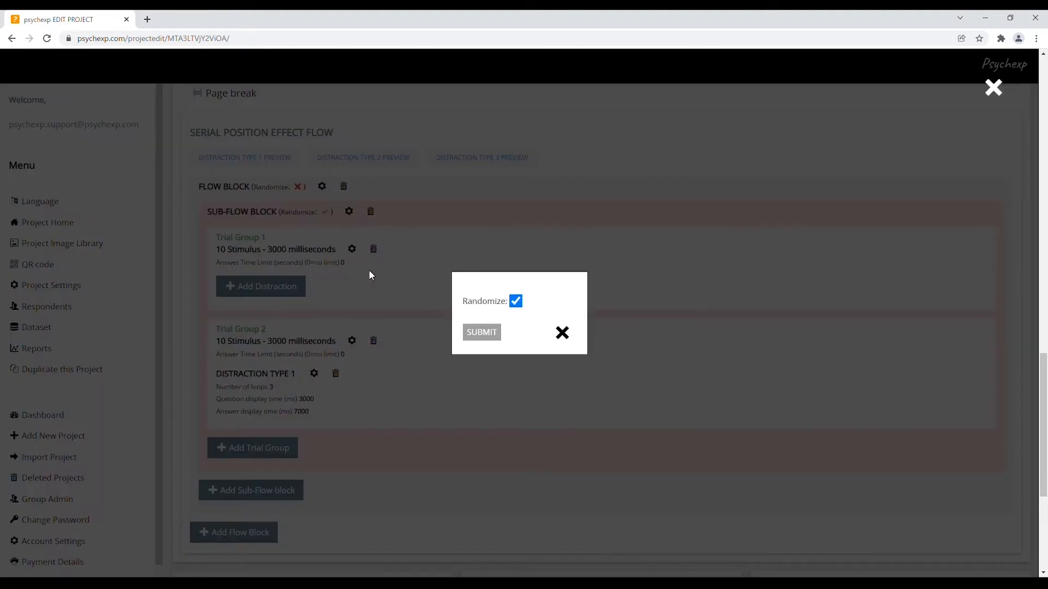
pyautogui.click(516, 303)
pyautogui.click(516, 303)
pyautogui.click(563, 333)
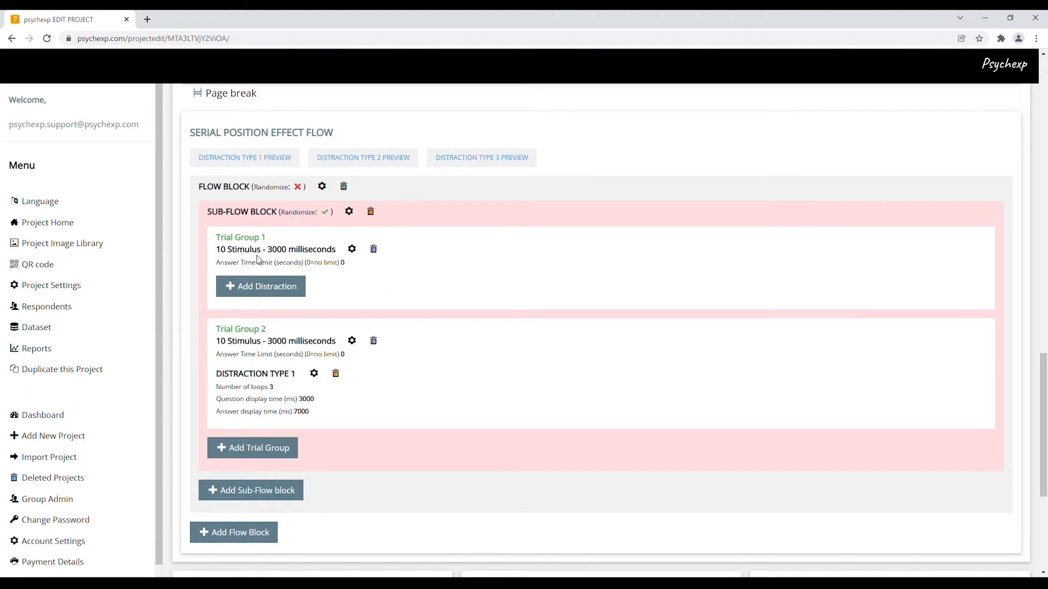
# Step: Set Trial Group 1's Answer Time Limit to 20 seconds and submit its settings
pyautogui.moveTo(216, 239); pyautogui.dragTo(273, 240)
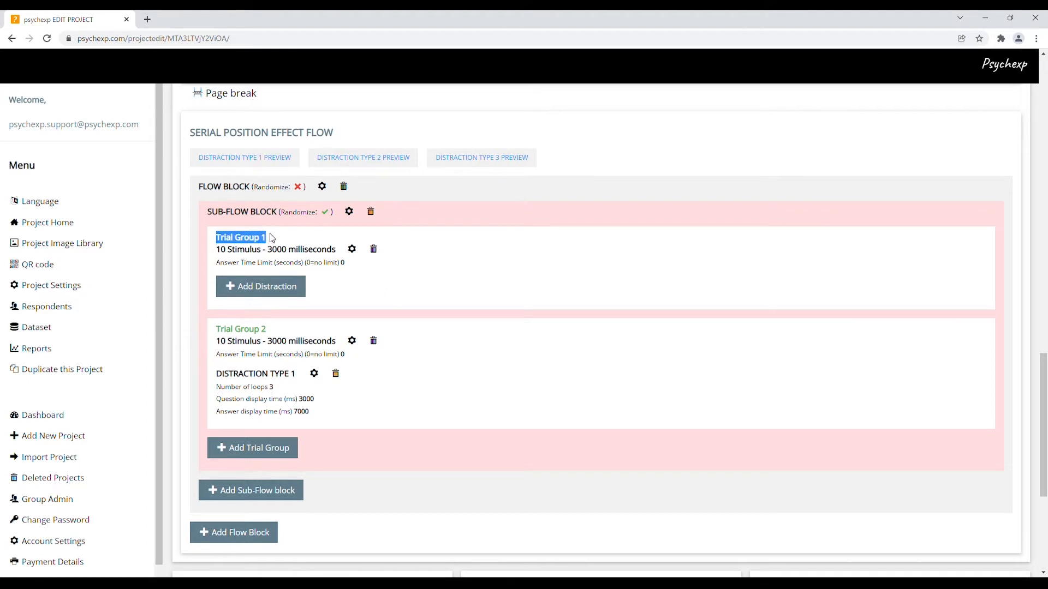
pyautogui.click(376, 293)
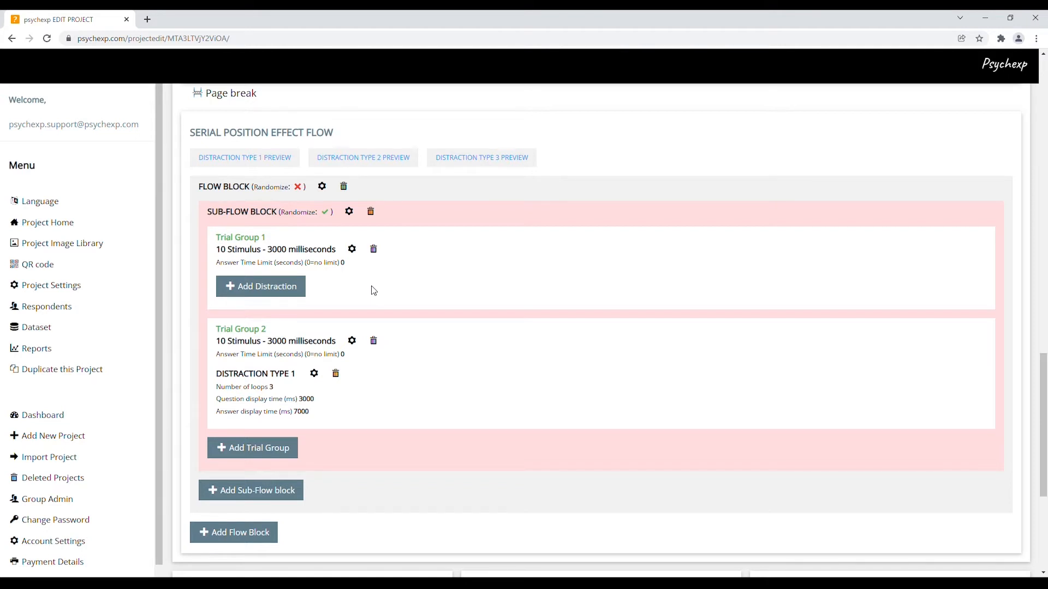
pyautogui.moveTo(217, 250); pyautogui.dragTo(341, 258)
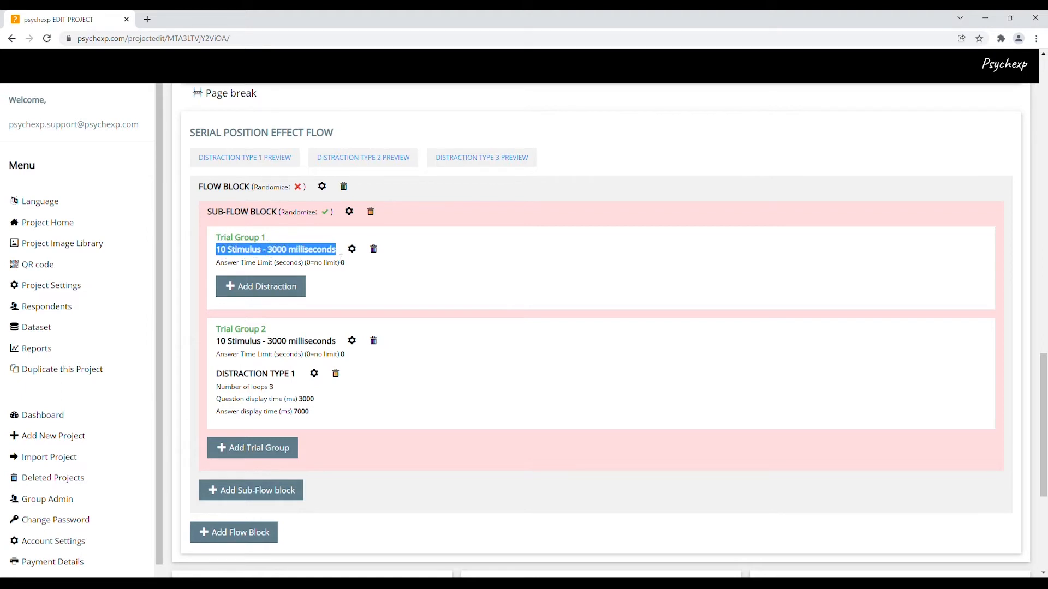
pyautogui.click(370, 283)
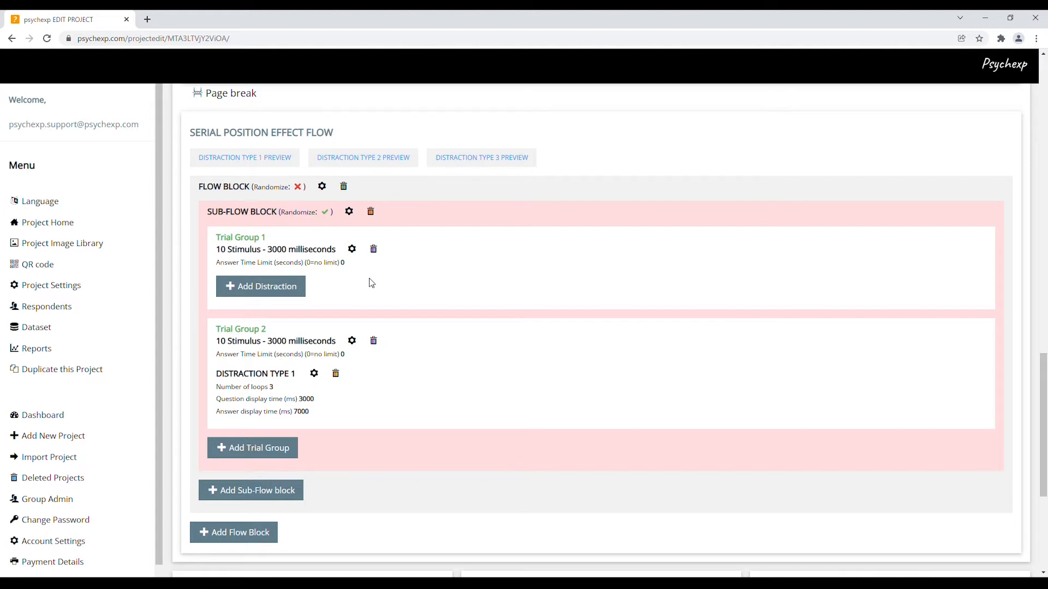
pyautogui.click(351, 249)
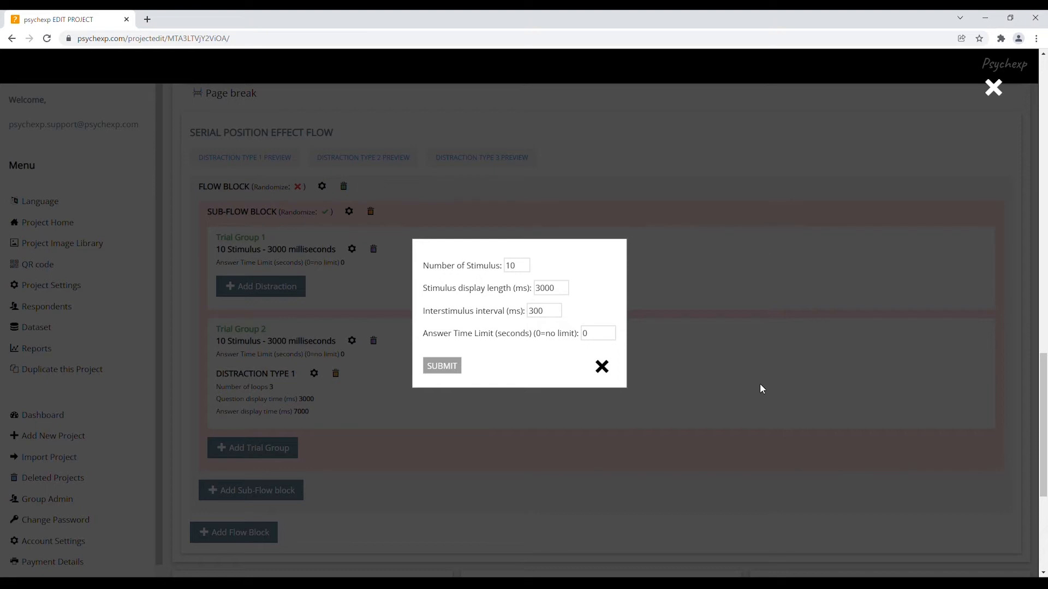
pyautogui.click(597, 335)
pyautogui.click(546, 315)
pyautogui.doubleClick(545, 315)
pyautogui.click(596, 317)
pyautogui.click(597, 335)
pyautogui.click(581, 356)
pyautogui.click(588, 338)
pyautogui.doubleClick(588, 339)
pyautogui.write('20')
pyautogui.click(452, 367)
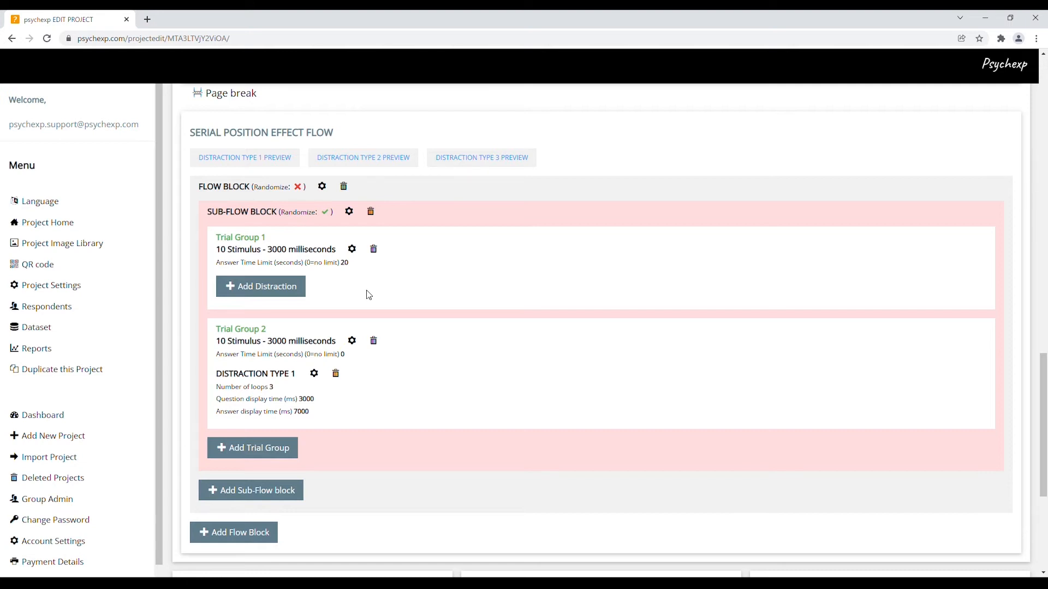
# Step: Look through Distraction Types 1, 2 and 3 offered for Trial Group 1, then close the choice without submitting
pyautogui.click(298, 295)
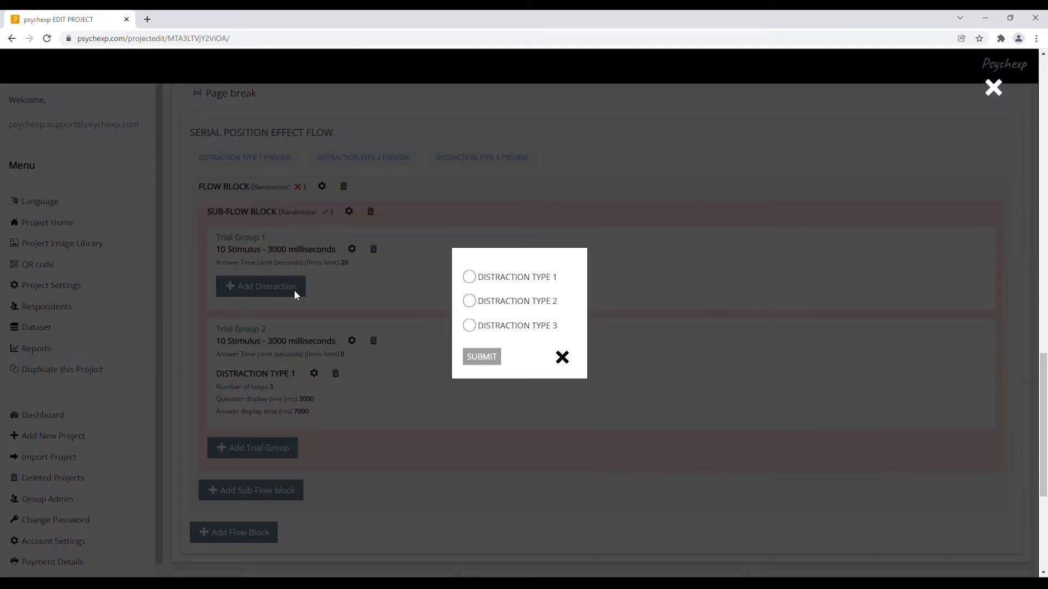
pyautogui.click(468, 277)
pyautogui.click(469, 301)
pyautogui.click(469, 326)
pyautogui.click(562, 358)
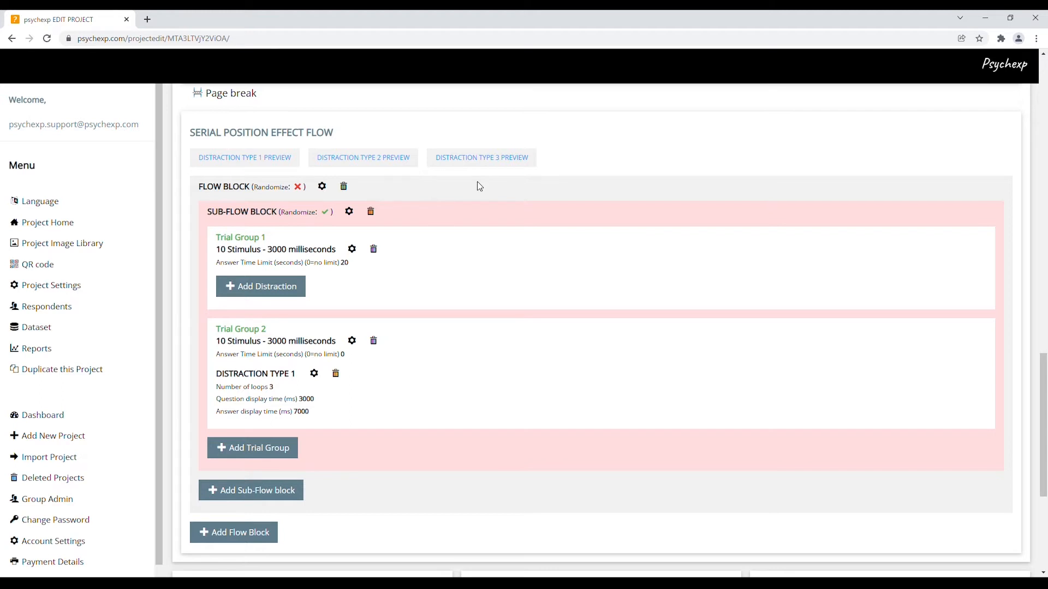
# Step: Run the Distraction Type 1 preview, answering 4420, 62460, 390221 and 728436 in the number prompts, and close the preview
pyautogui.click(260, 160)
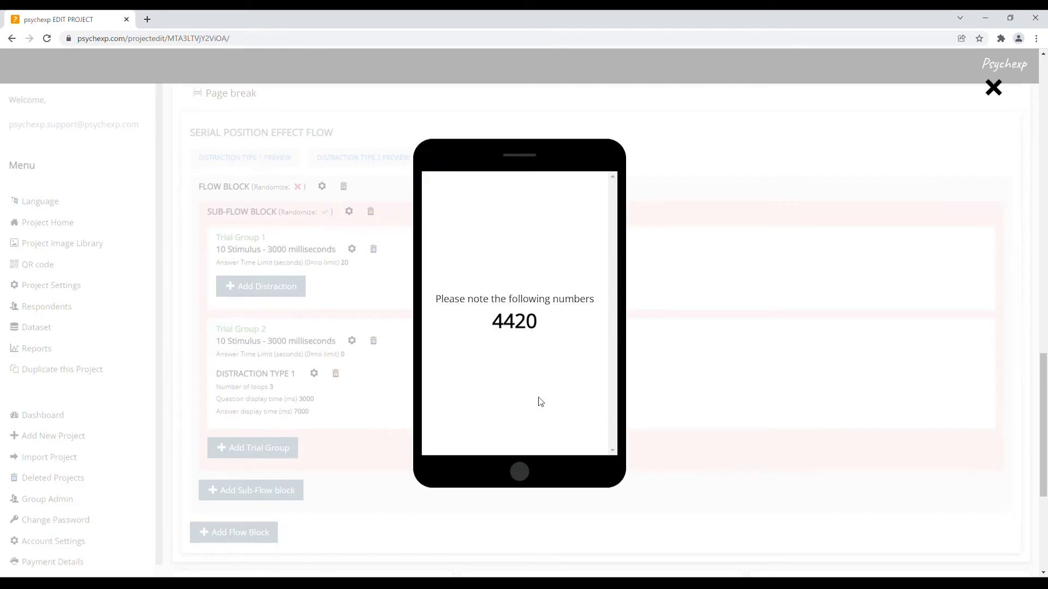
pyautogui.write('44')
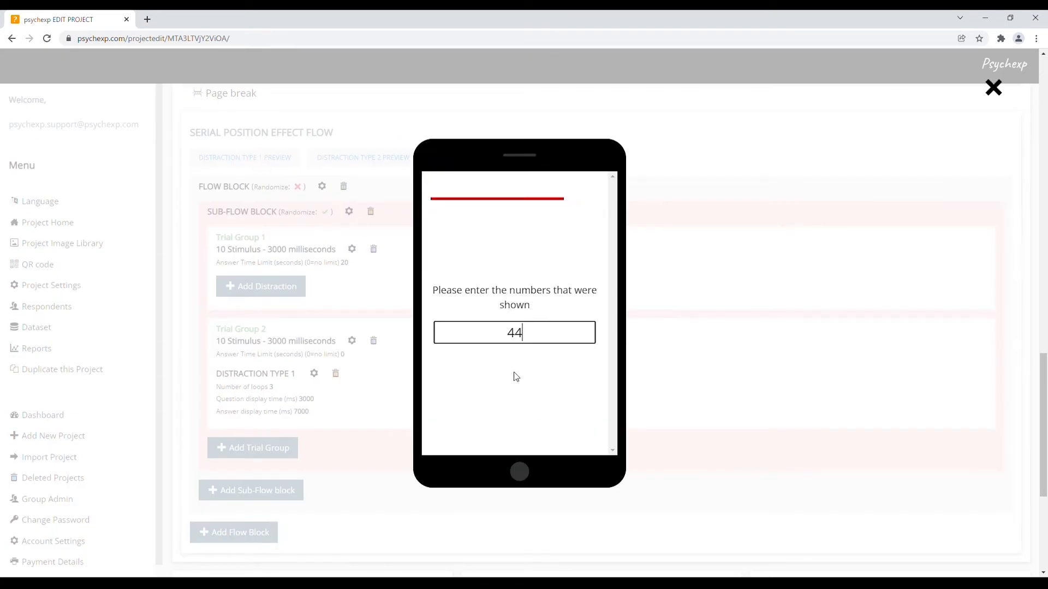
pyautogui.write('20')
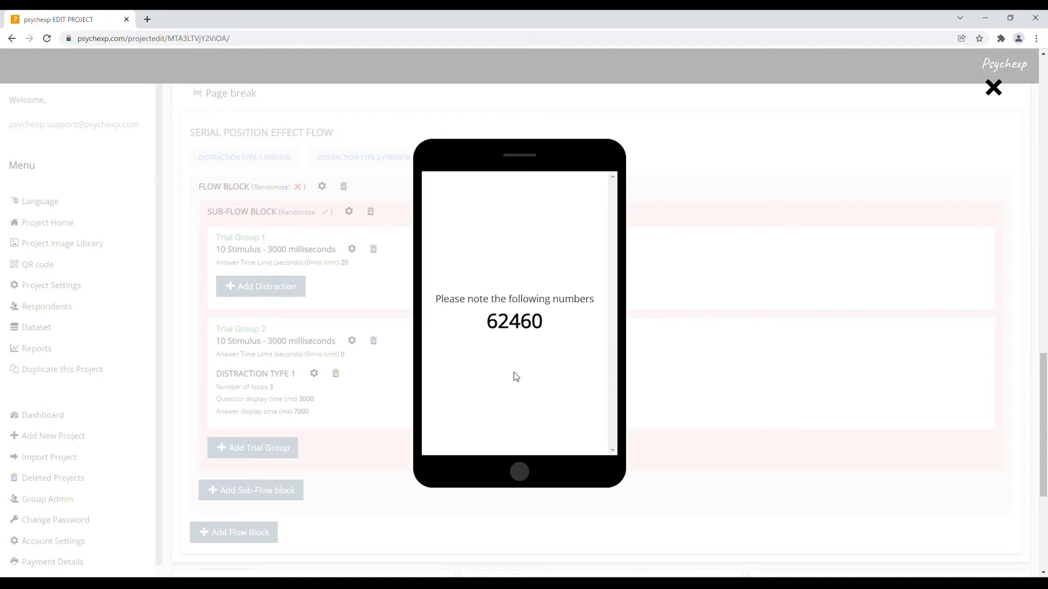
pyautogui.write('624')
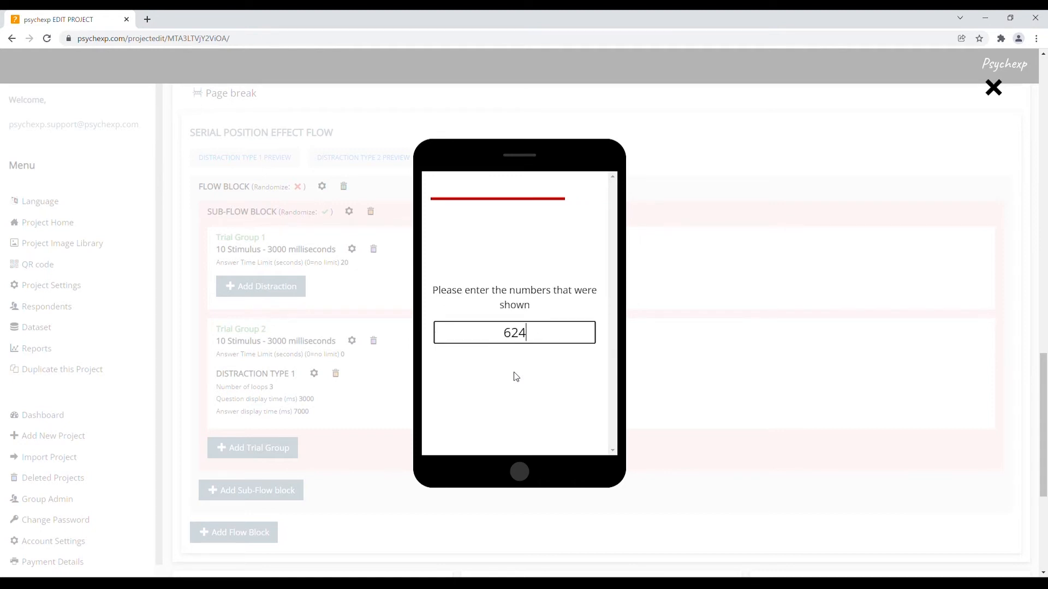
pyautogui.write('60')
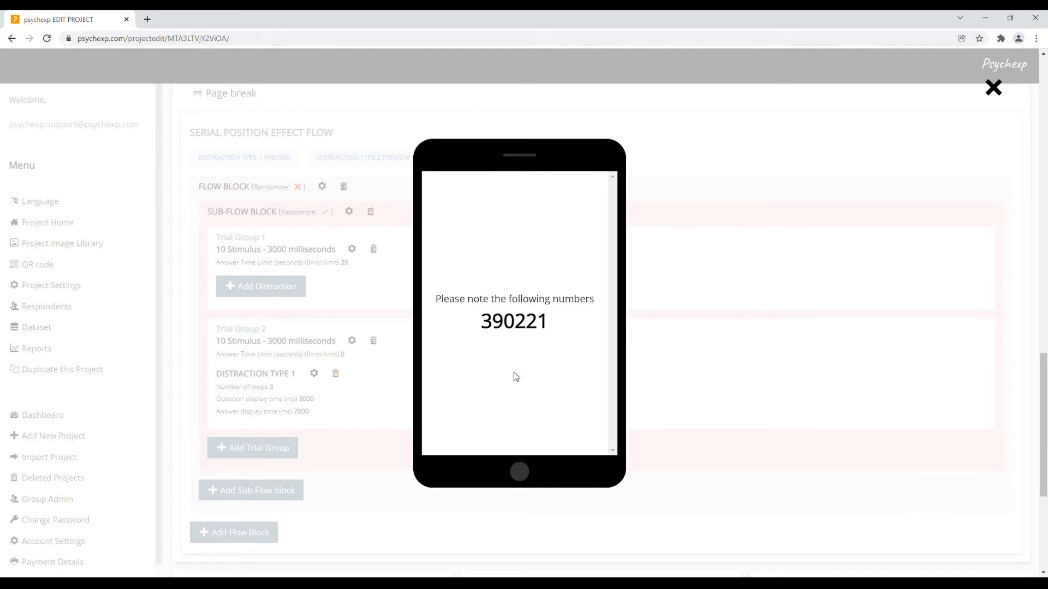
pyautogui.write('3')
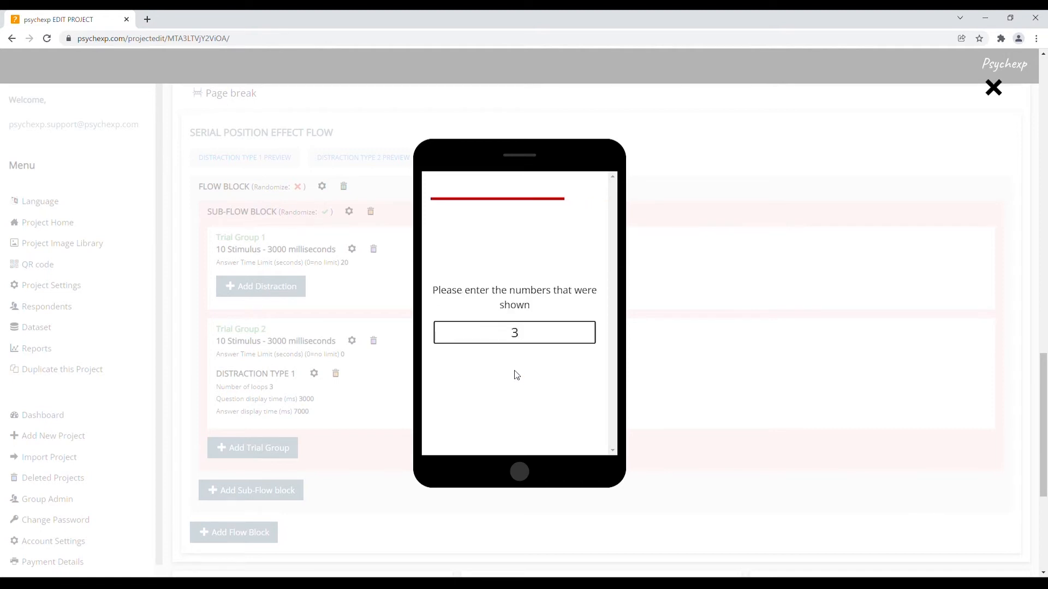
pyautogui.write('90221')
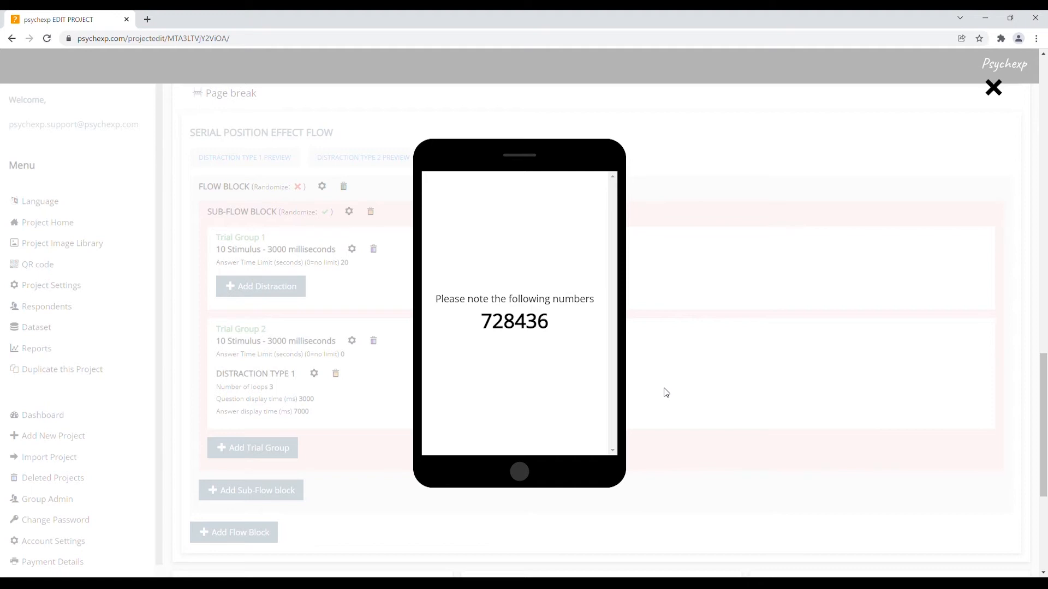
pyautogui.write('72')
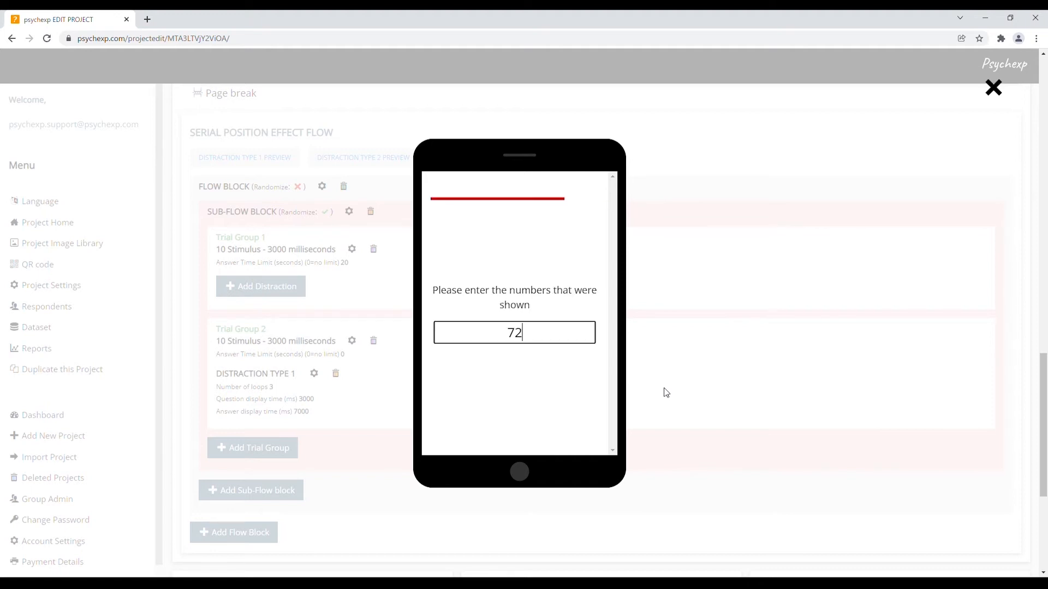
pyautogui.write('843')
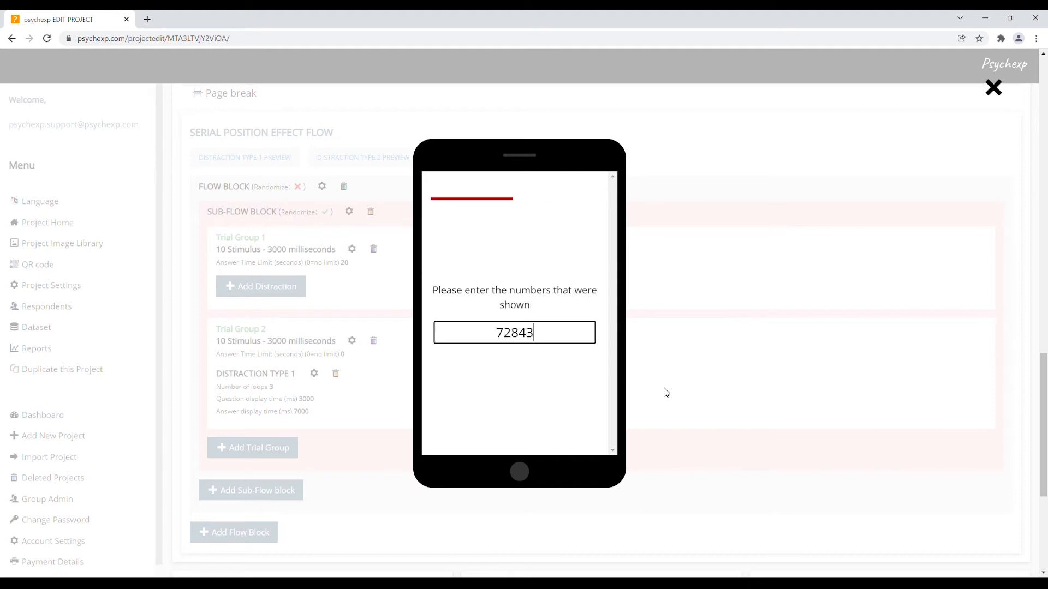
pyautogui.write('6')
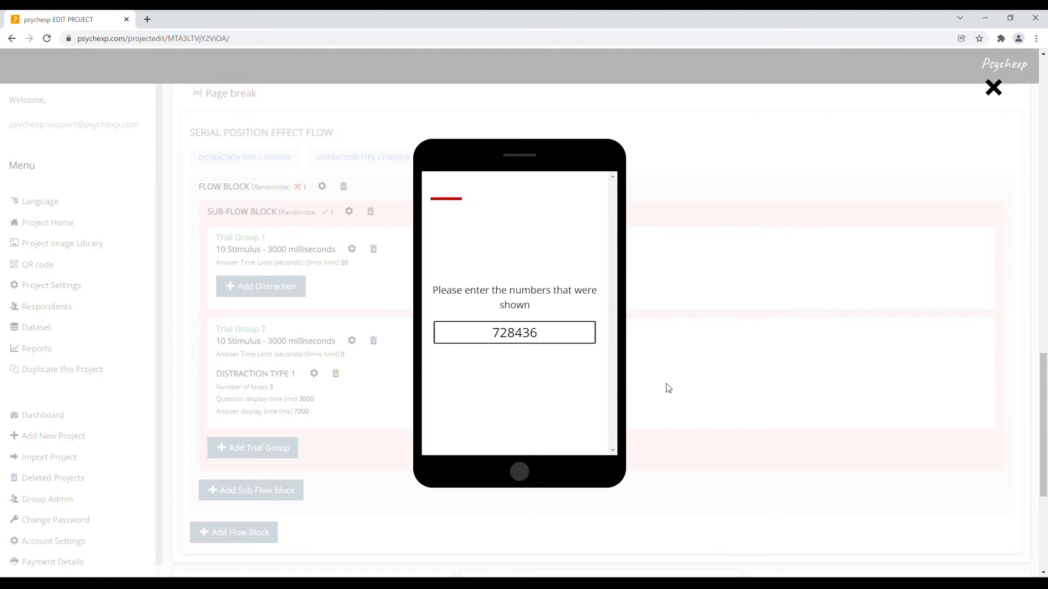
pyautogui.click(669, 388)
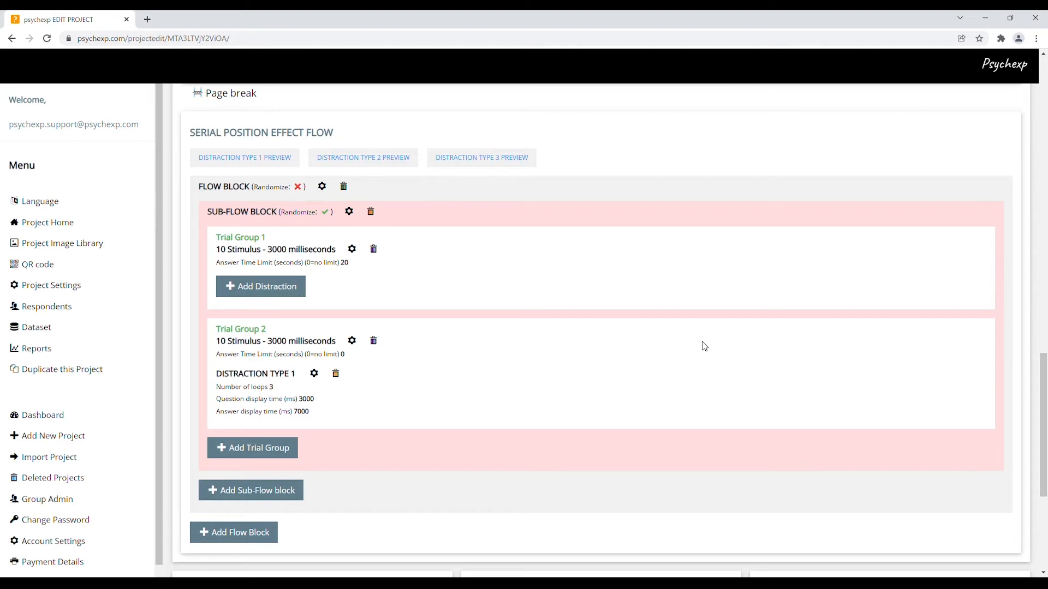
# Step: Preview Distraction Type 2 and Distraction Type 3 without answering the number prompts, closing each preview
pyautogui.click(382, 159)
pyautogui.click(474, 158)
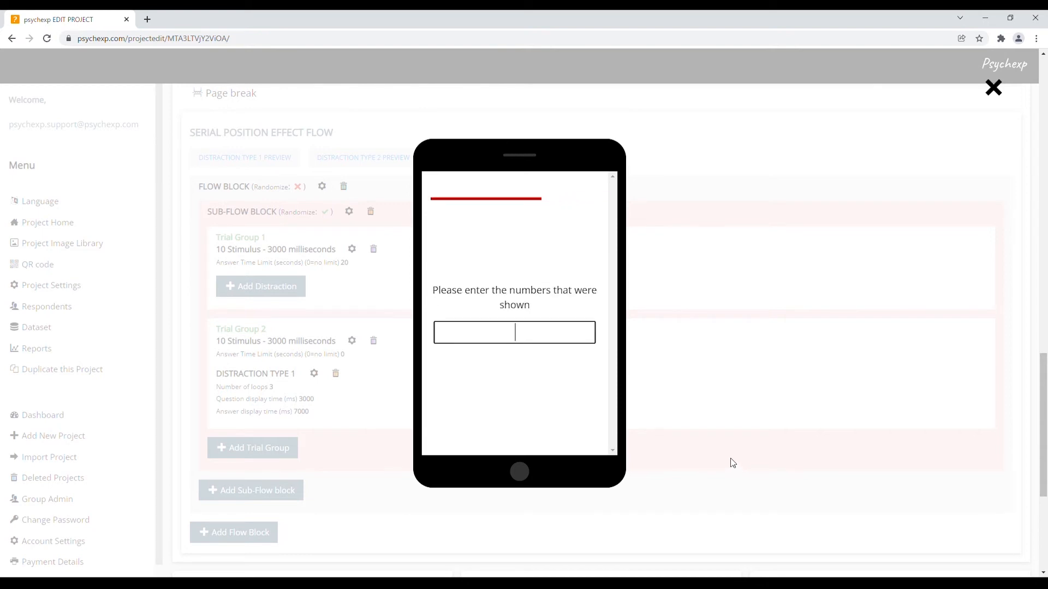
pyautogui.click(669, 378)
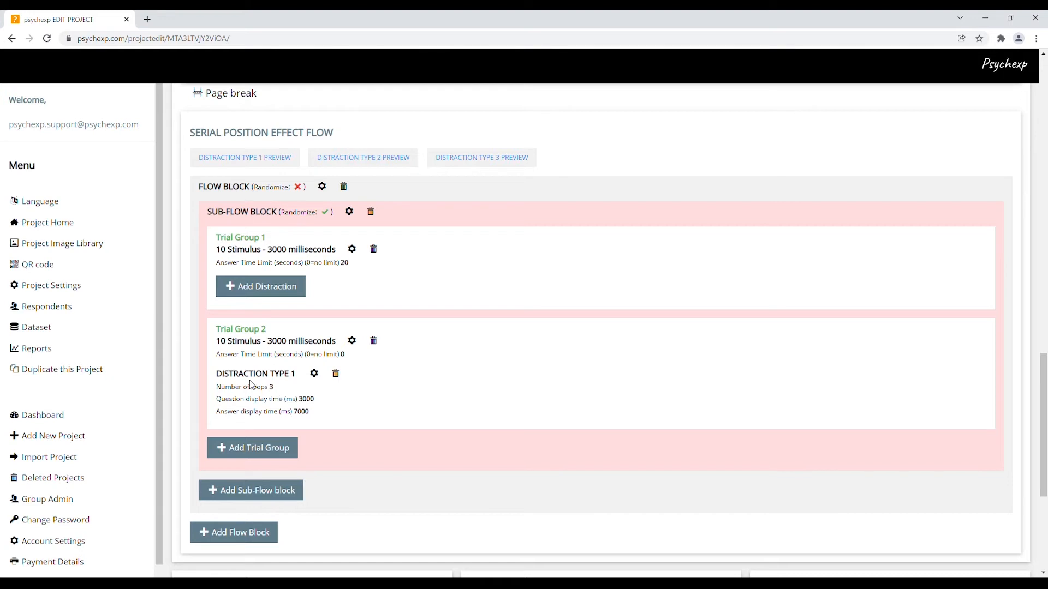
# Step: Review the loop count, question display time and answer display time of Trial Group 2's Distraction Type 1, then close its settings without submitting
pyautogui.moveTo(221, 376); pyautogui.dragTo(299, 376)
pyautogui.click(385, 397)
pyautogui.click(315, 374)
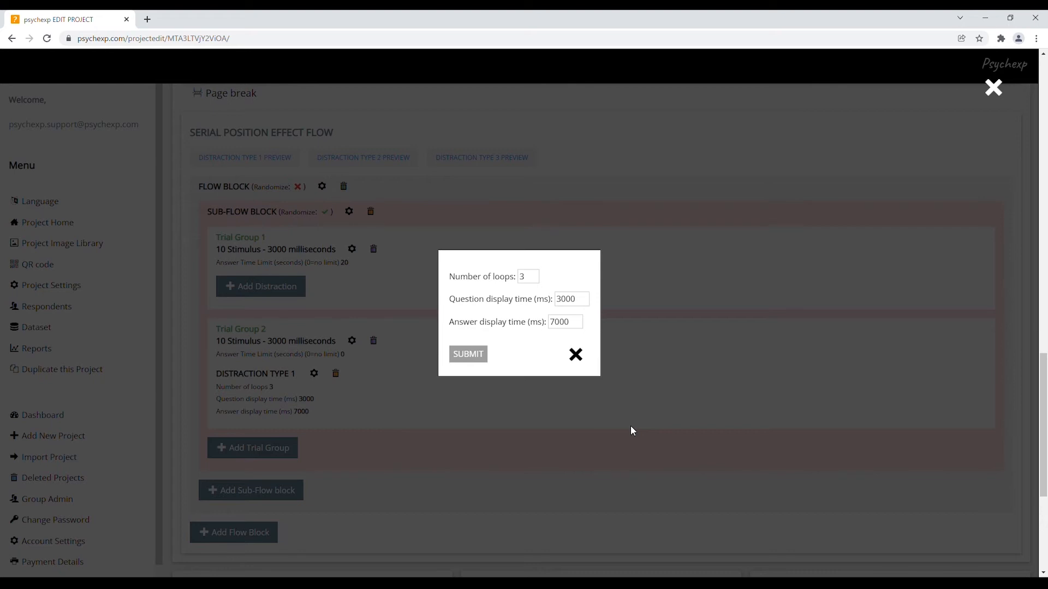
pyautogui.click(527, 277)
pyautogui.doubleClick(528, 280)
pyautogui.click(563, 301)
pyautogui.doubleClick(563, 301)
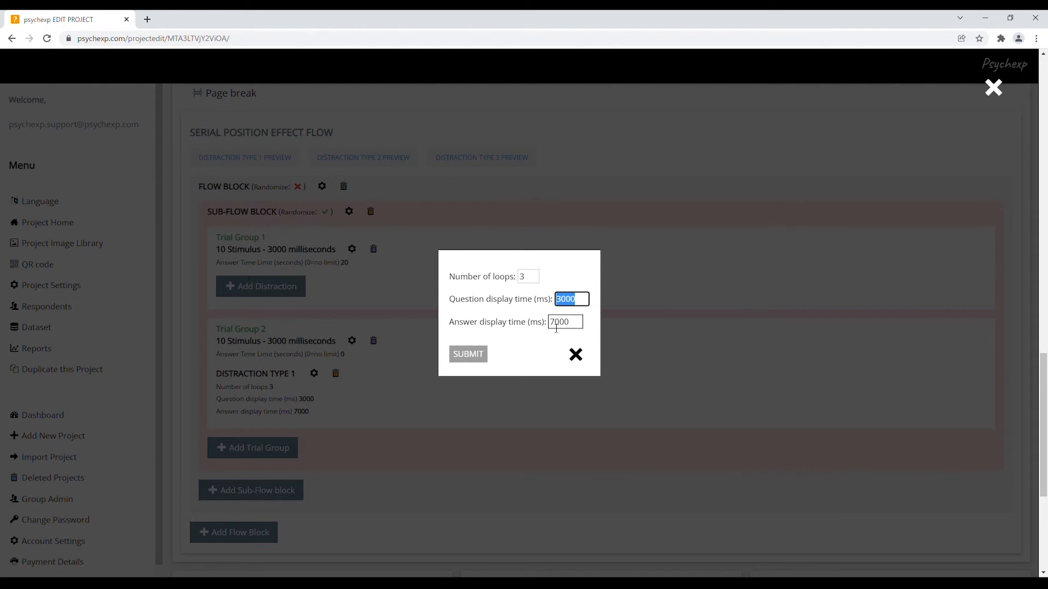
pyautogui.moveTo(550, 322); pyautogui.dragTo(579, 326)
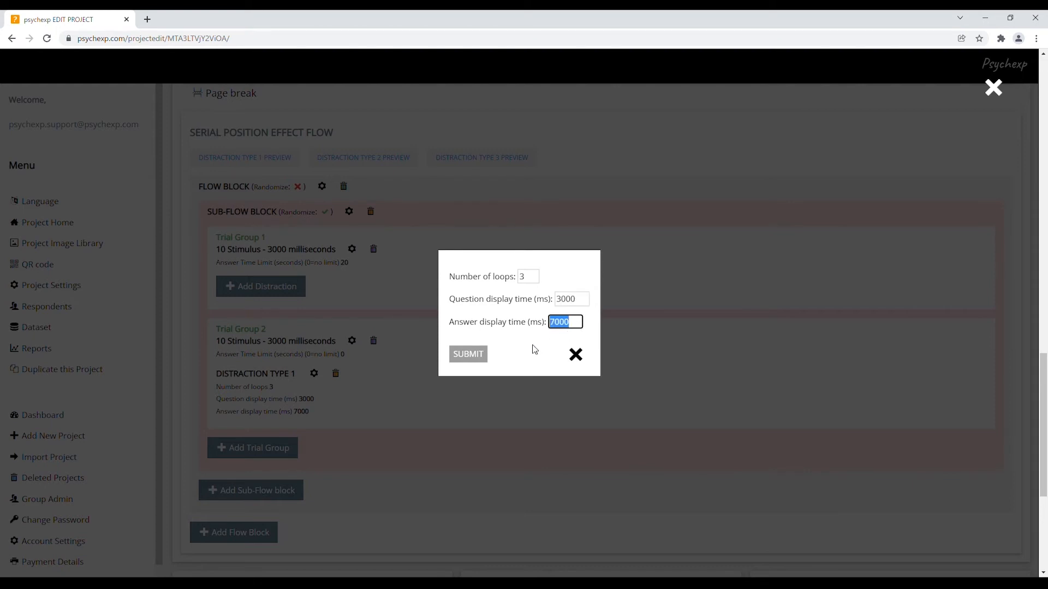
pyautogui.click(582, 356)
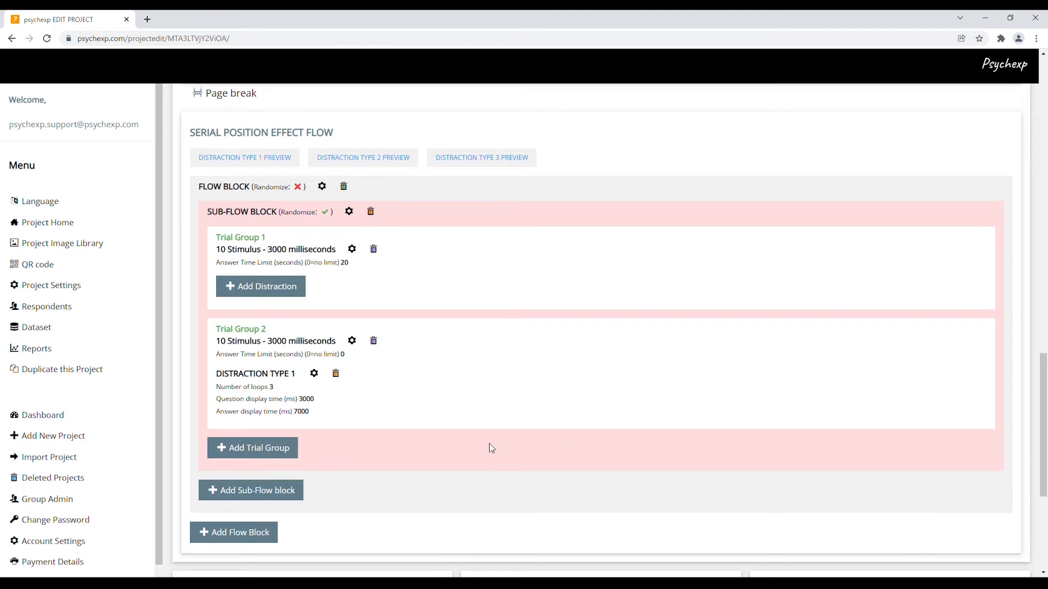
# Step: Preview the project, ticking the third choice of the multiple choice question and selecting Keyboard as the data input device after the instructions
pyautogui.scroll(-2, 489, 444)
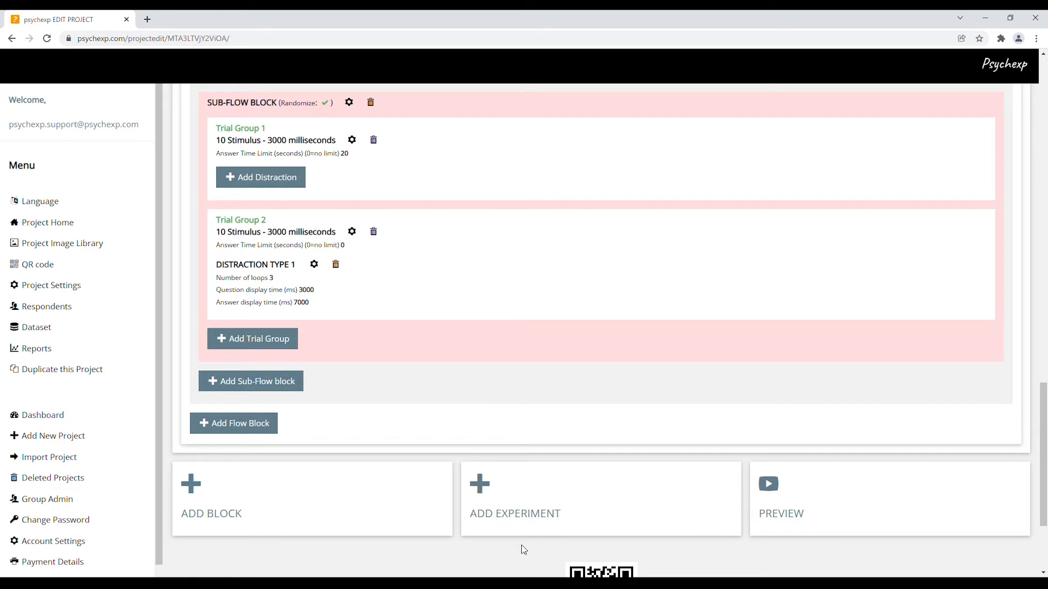
pyautogui.click(780, 516)
pyautogui.click(361, 181)
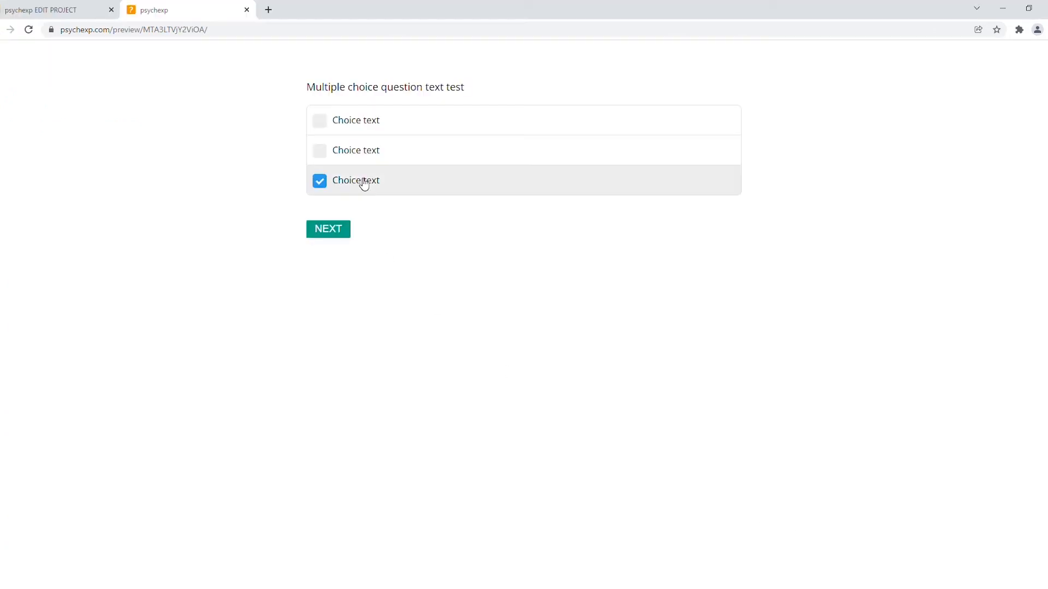
pyautogui.click(347, 232)
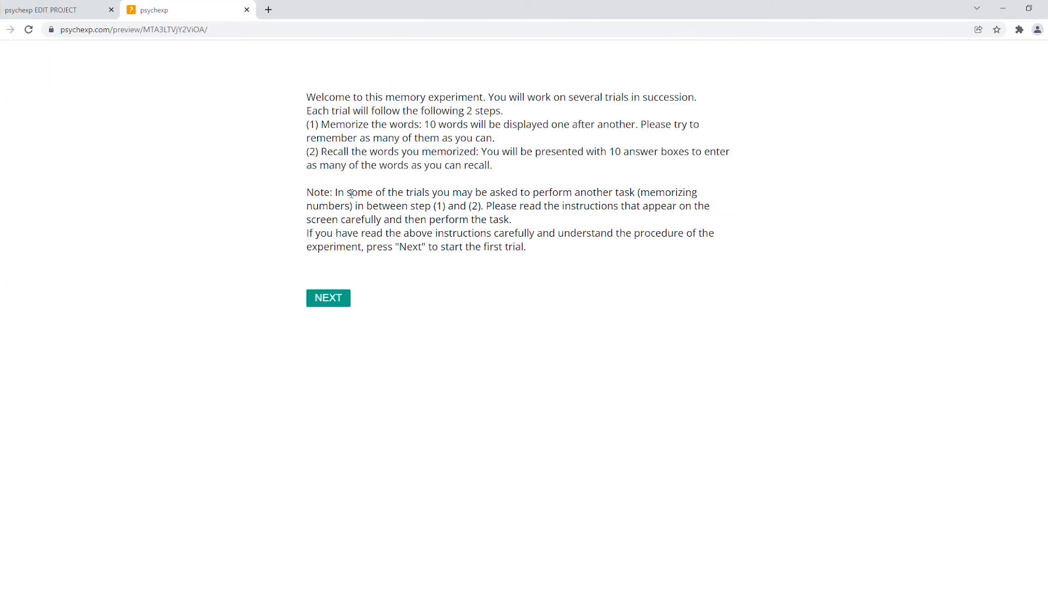
pyautogui.click(335, 298)
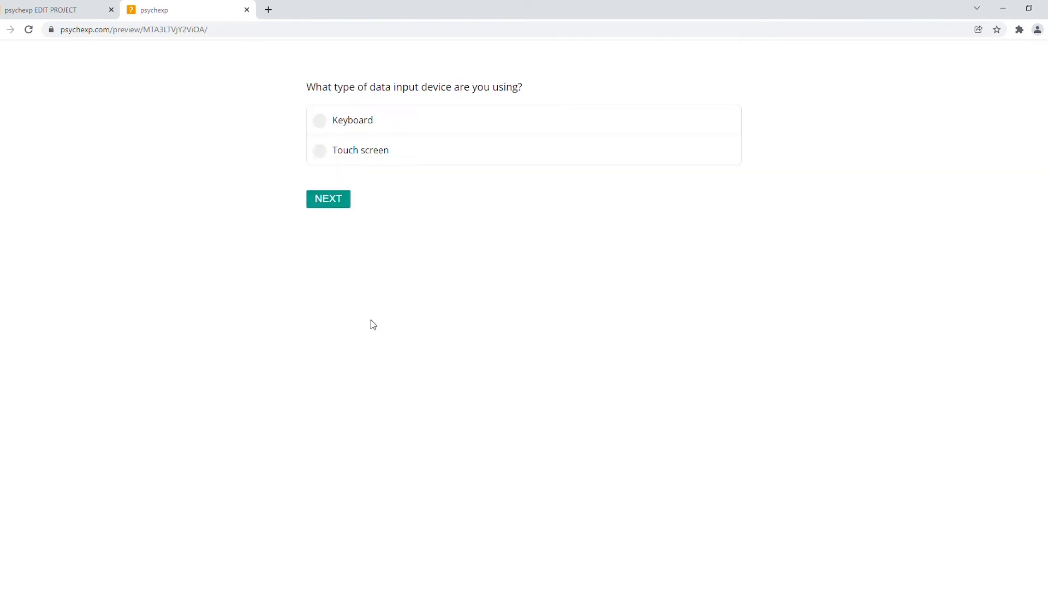
pyautogui.click(371, 126)
pyautogui.click(336, 201)
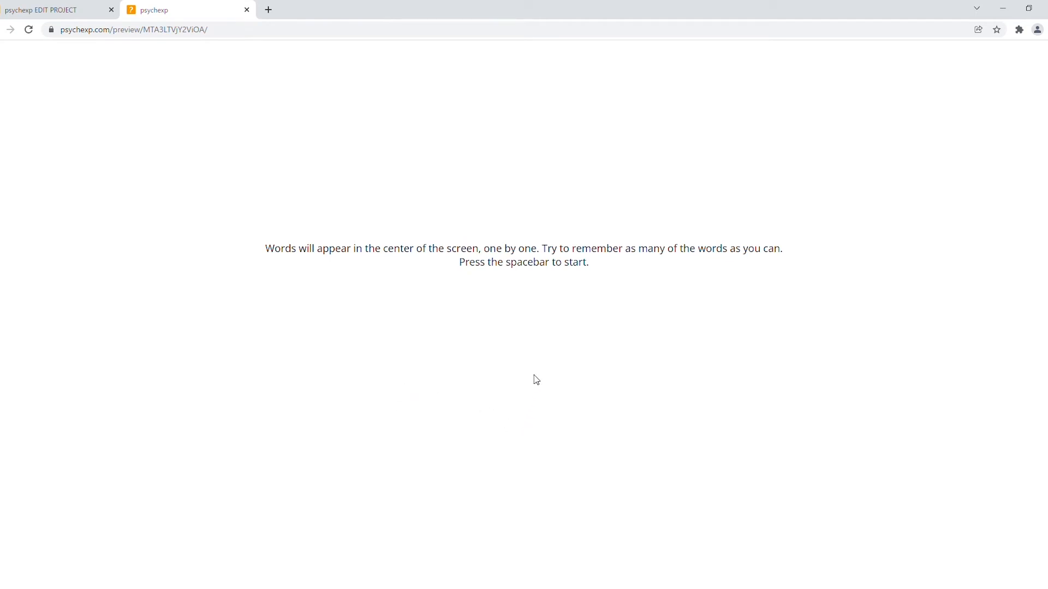
# Step: Run the first previewed memory trial, entering zip, ear, car and peg as recalled words, then continue to the next trial and close the preview
pyautogui.press('space')
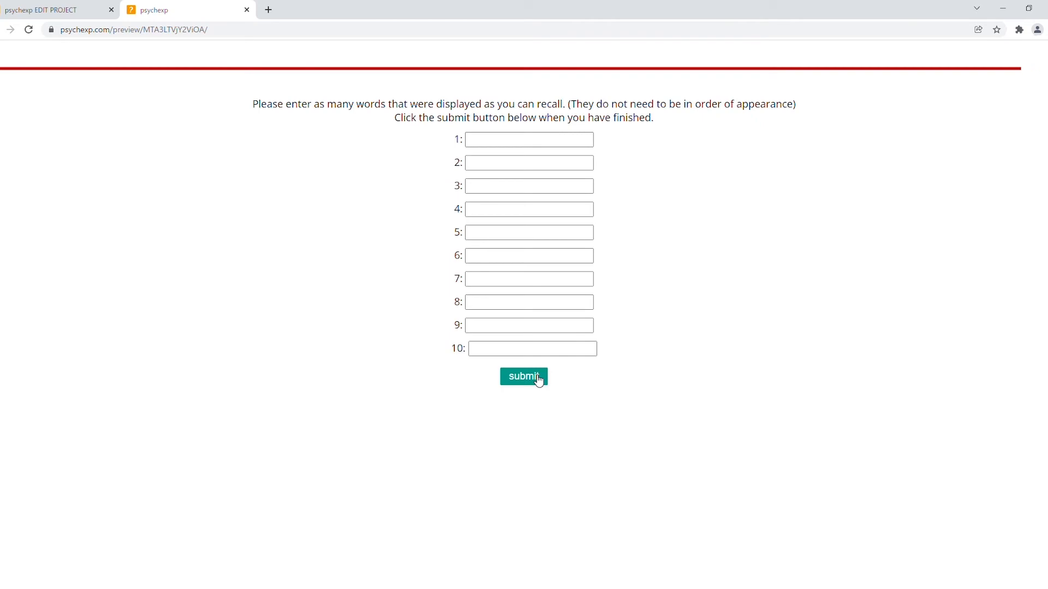
pyautogui.click(496, 142)
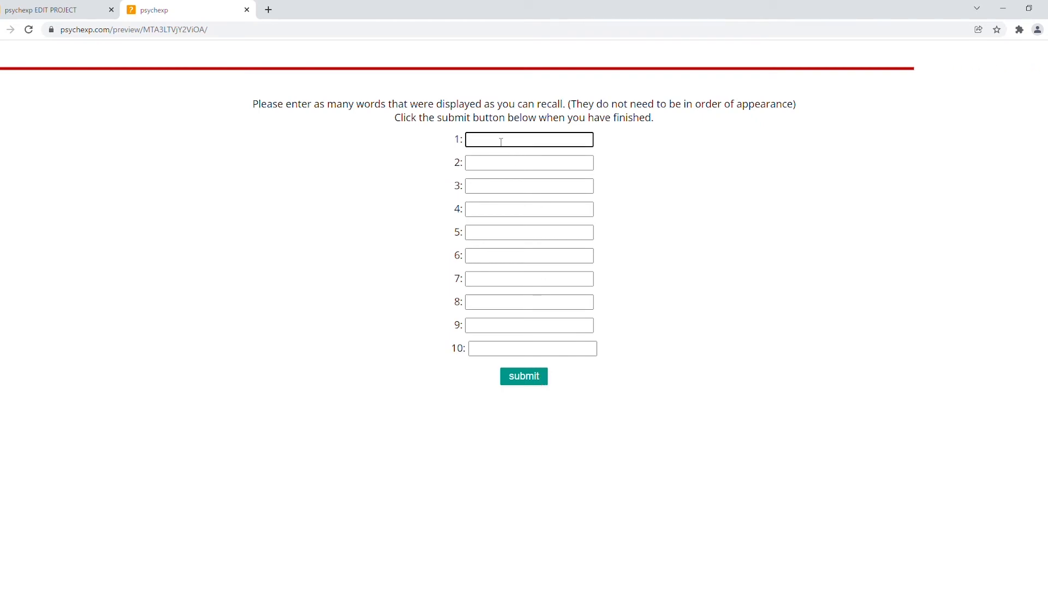
pyautogui.write('zip')
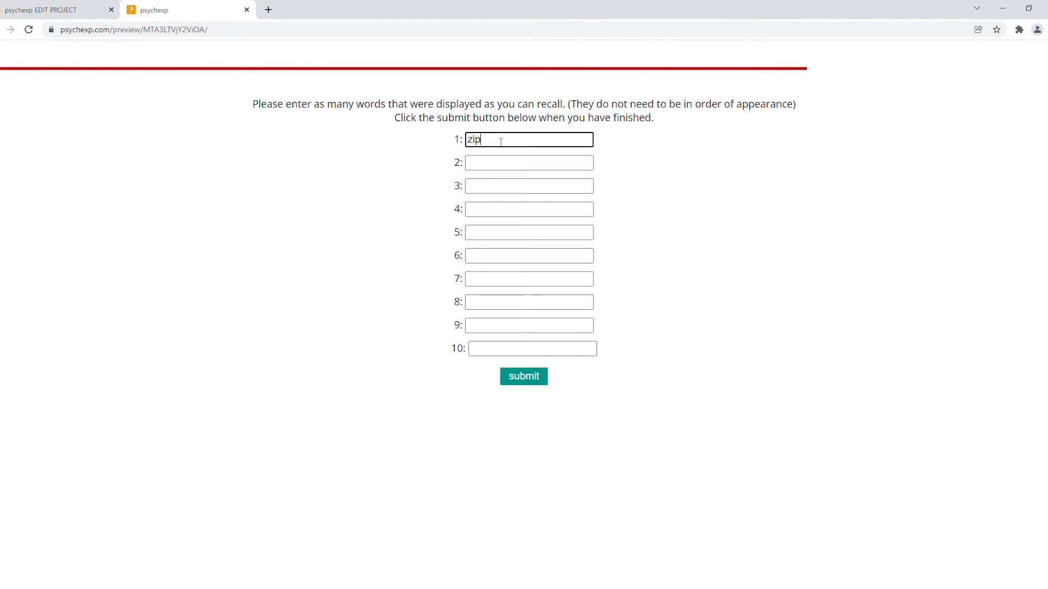
pyautogui.click(493, 162)
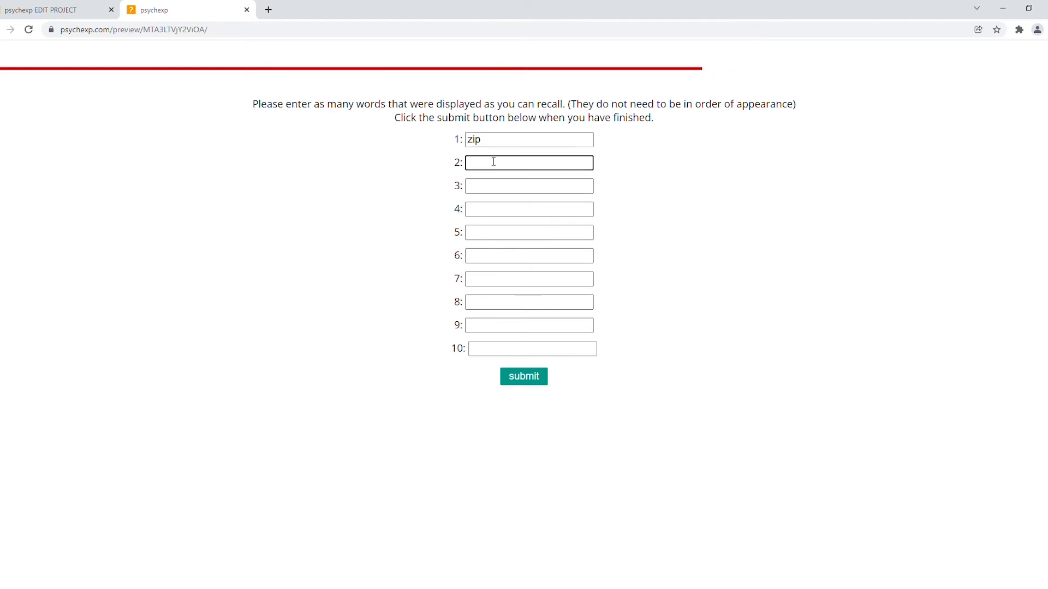
pyautogui.write('ear')
pyautogui.click(497, 190)
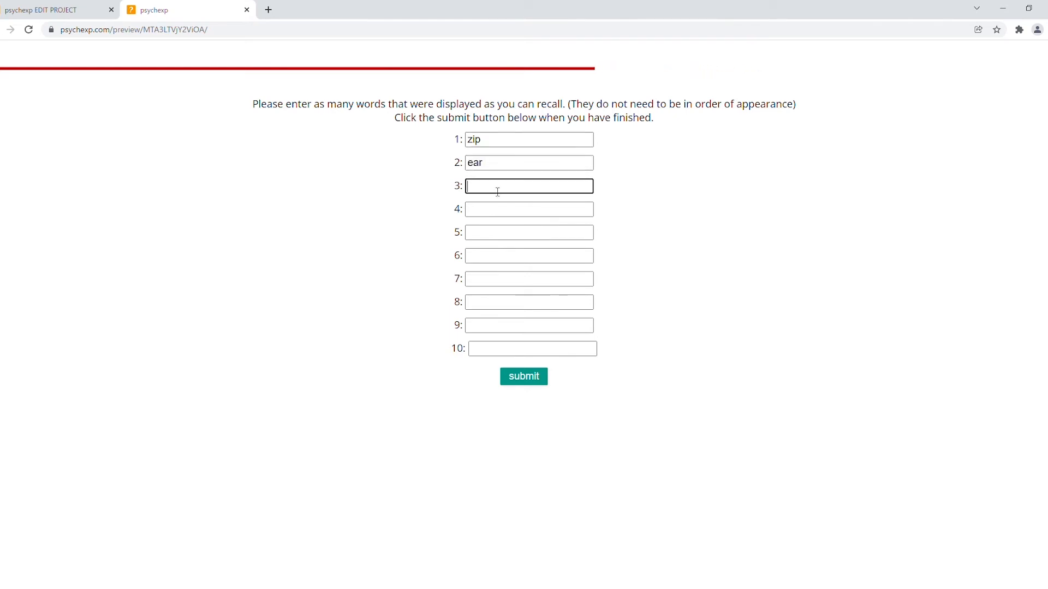
pyautogui.write('car')
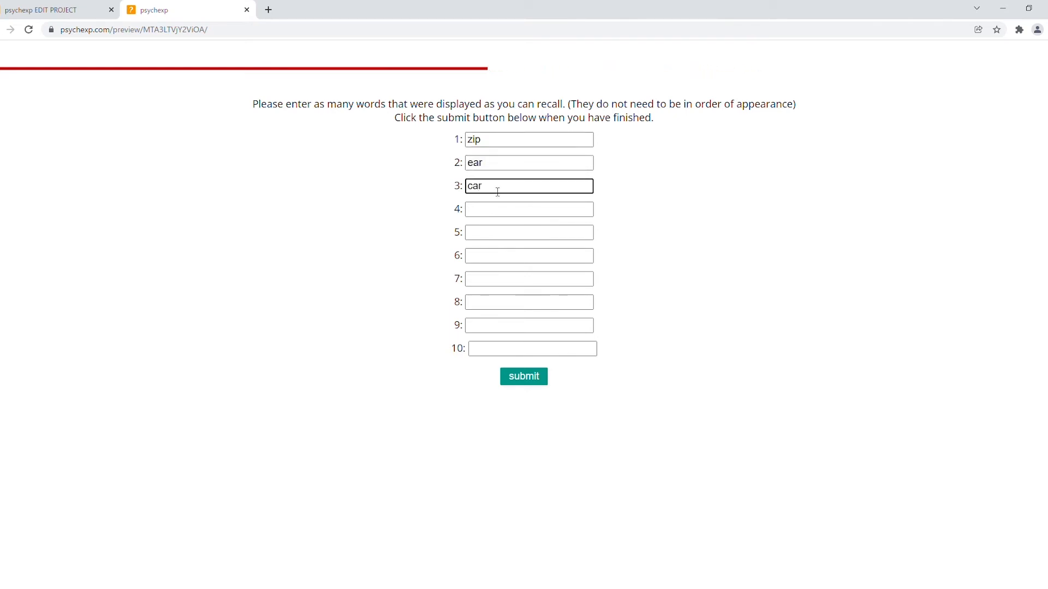
pyautogui.click(489, 214)
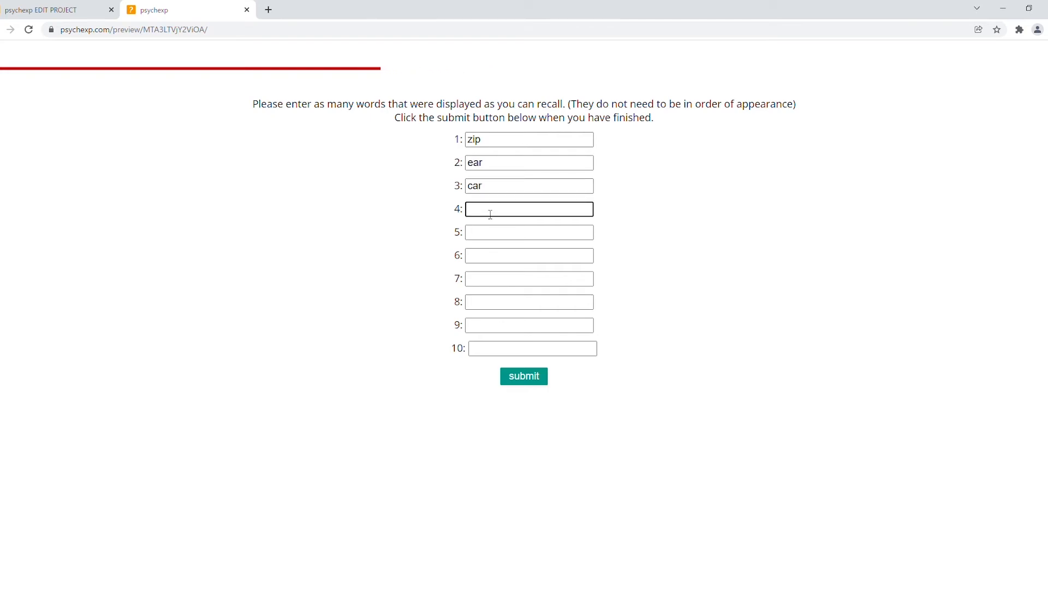
pyautogui.write('peg')
pyautogui.click(582, 233)
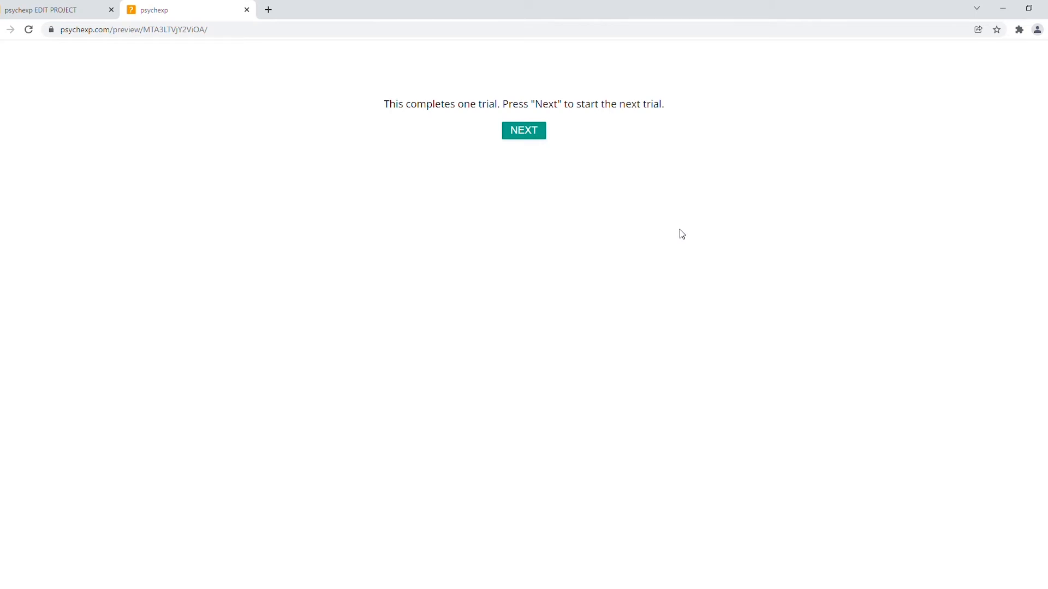
pyautogui.click(530, 137)
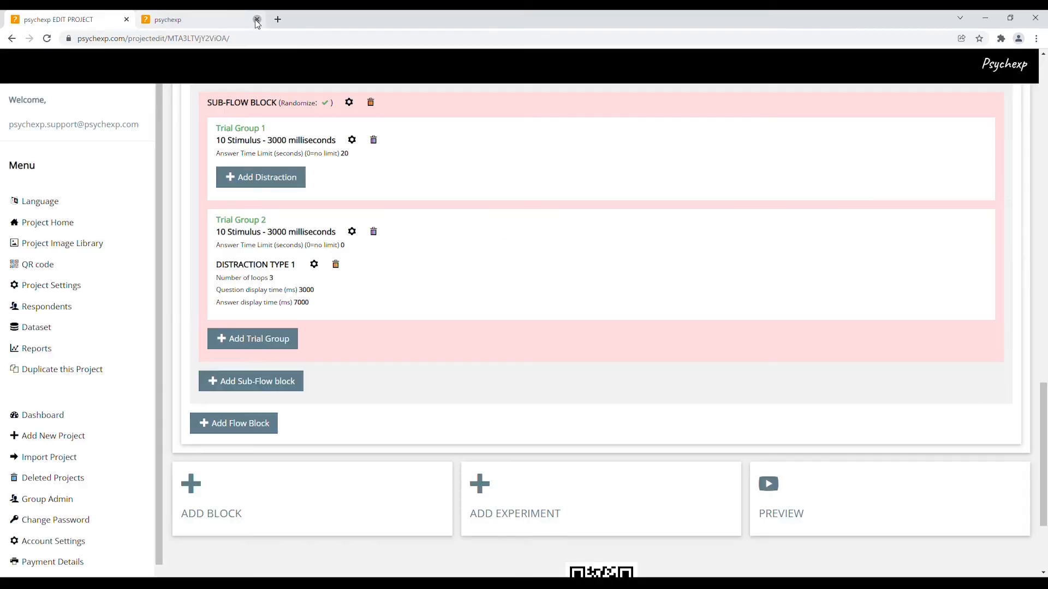
pyautogui.click(246, 10)
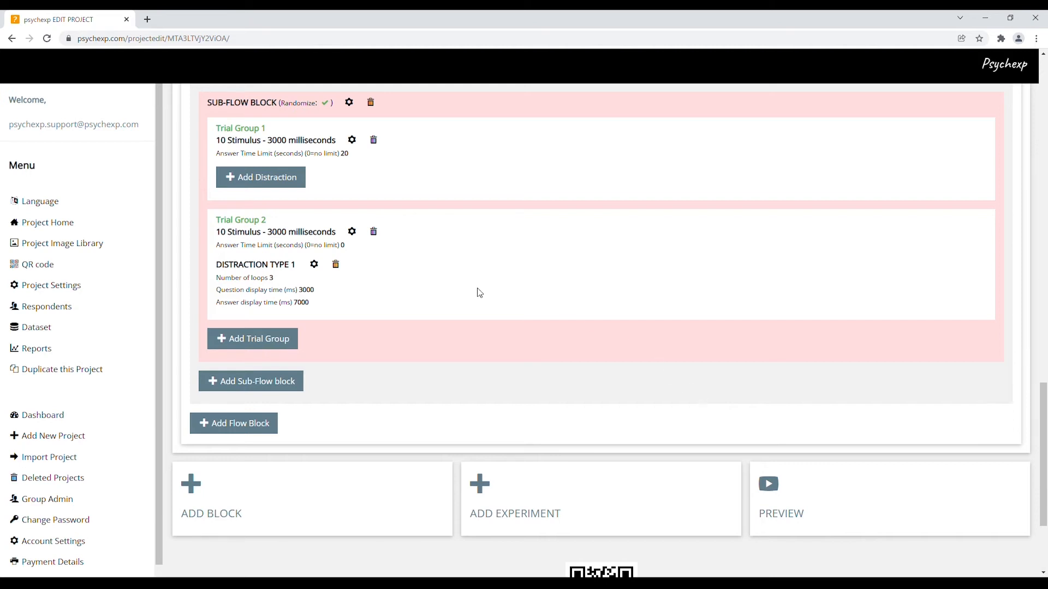
# Step: Open the project's QR code page and examine the registration link generated for respondents
pyautogui.click(58, 267)
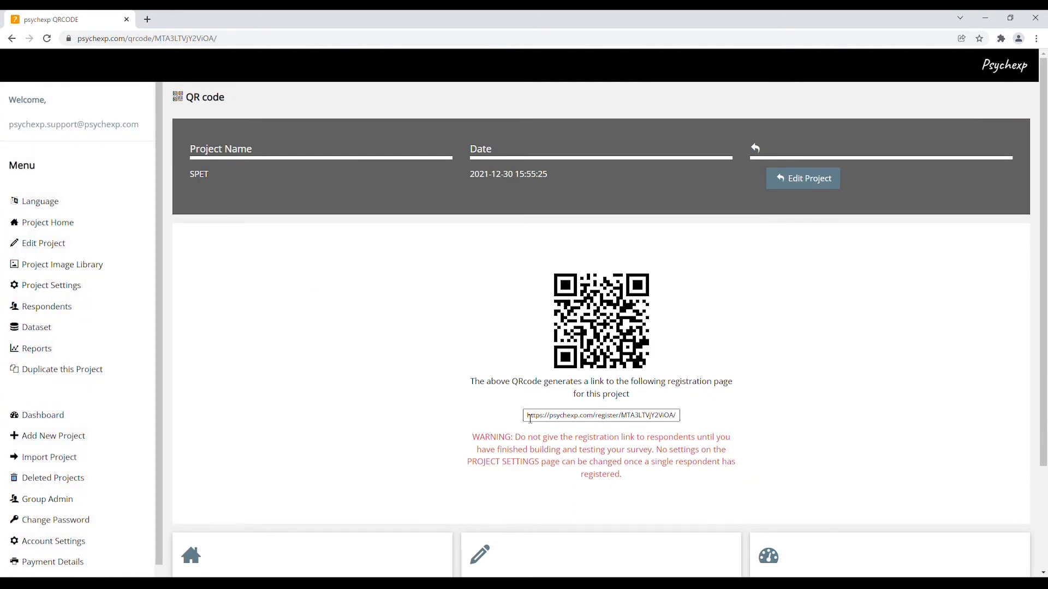
pyautogui.moveTo(526, 416); pyautogui.dragTo(686, 421)
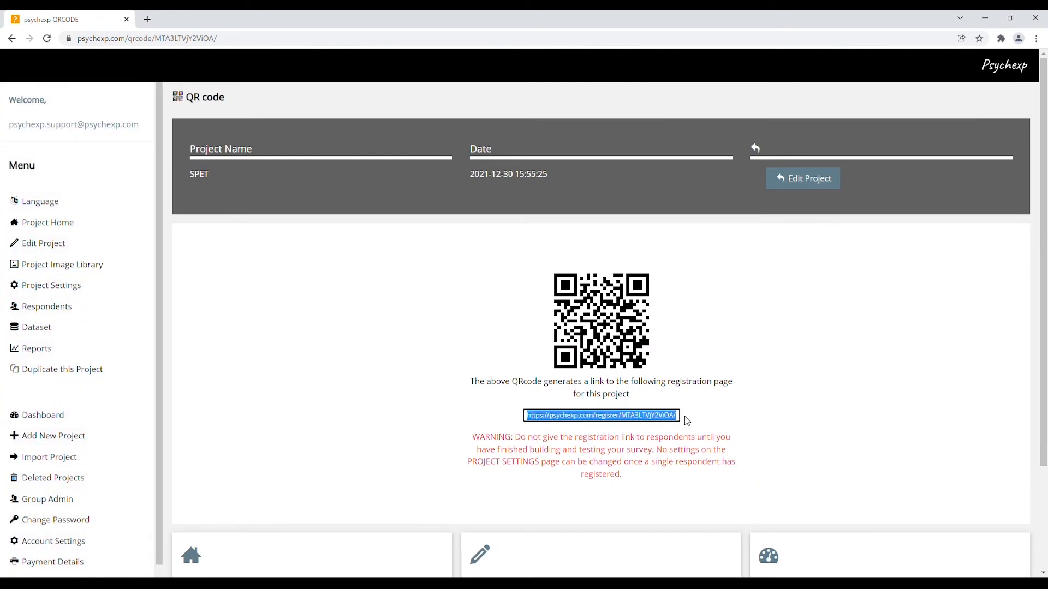
pyautogui.click(737, 416)
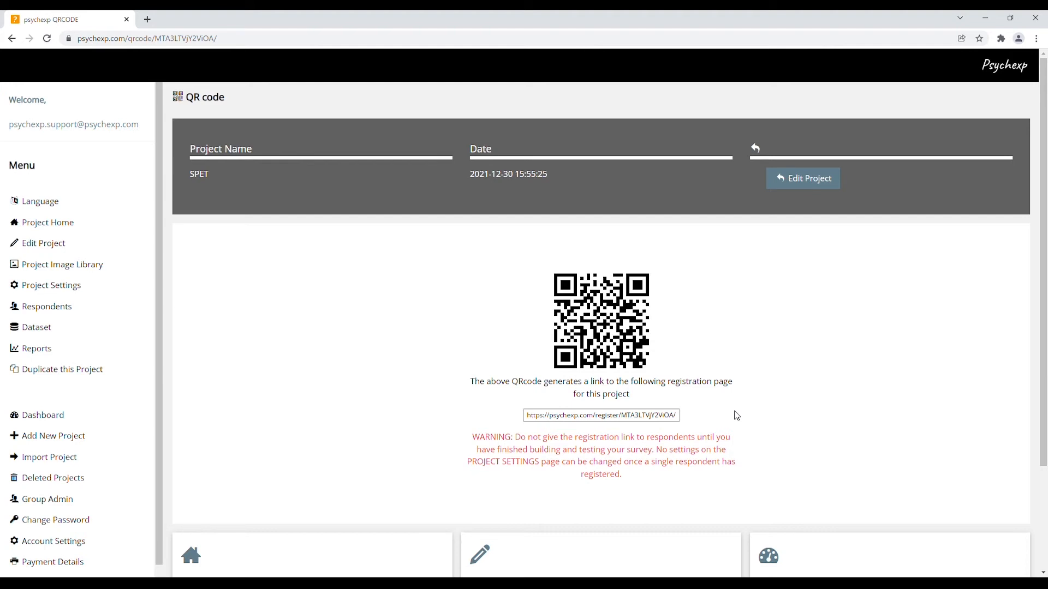
# Step: Open the project settings and examine the basic and advanced sections, including the registration page logo and the message at end of survey
pyautogui.click(112, 290)
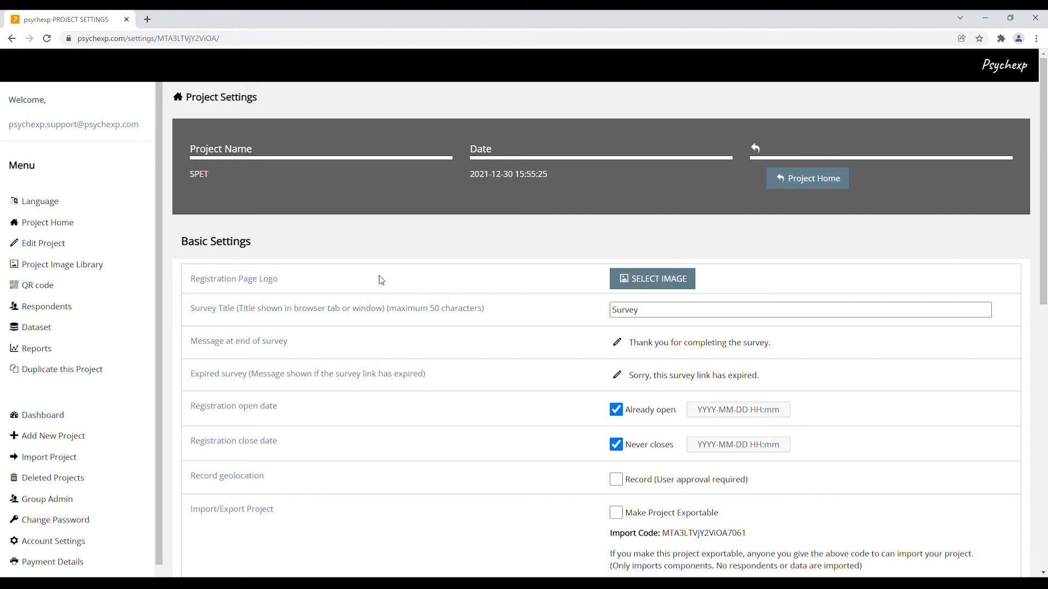
pyautogui.moveTo(186, 244); pyautogui.dragTo(256, 244)
pyautogui.click(273, 245)
pyautogui.scroll(-3, 300, 265)
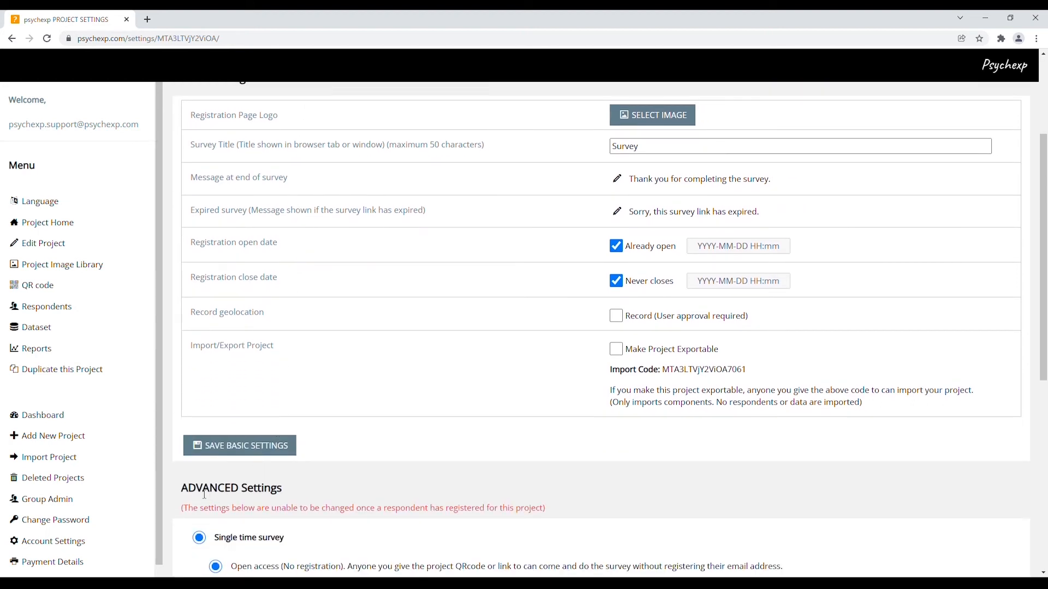
pyautogui.moveTo(189, 493); pyautogui.dragTo(287, 495)
pyautogui.click(310, 488)
pyautogui.scroll(3, 369, 461)
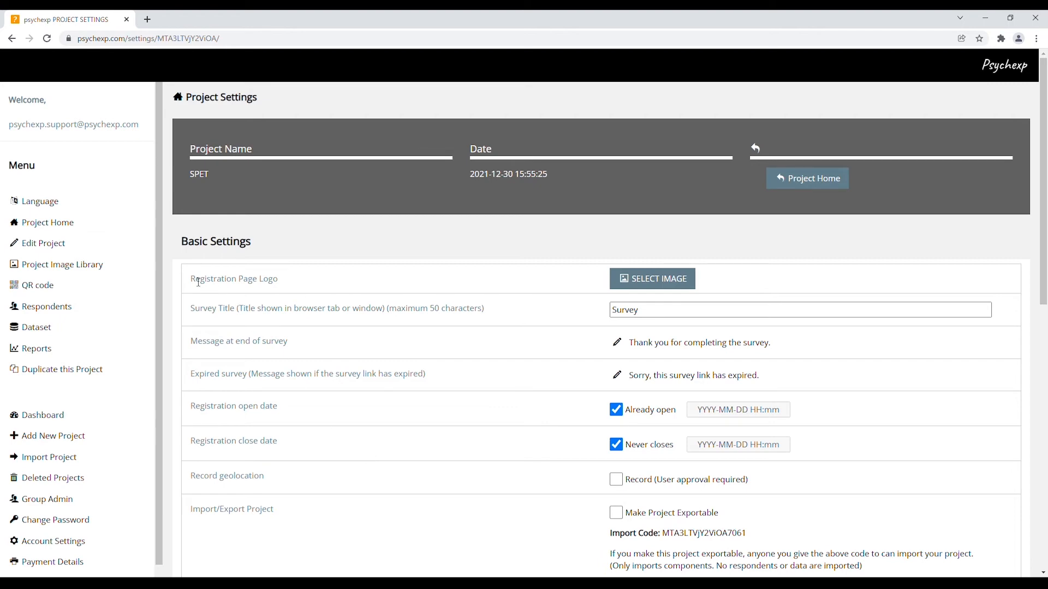
pyautogui.moveTo(191, 279); pyautogui.dragTo(280, 284)
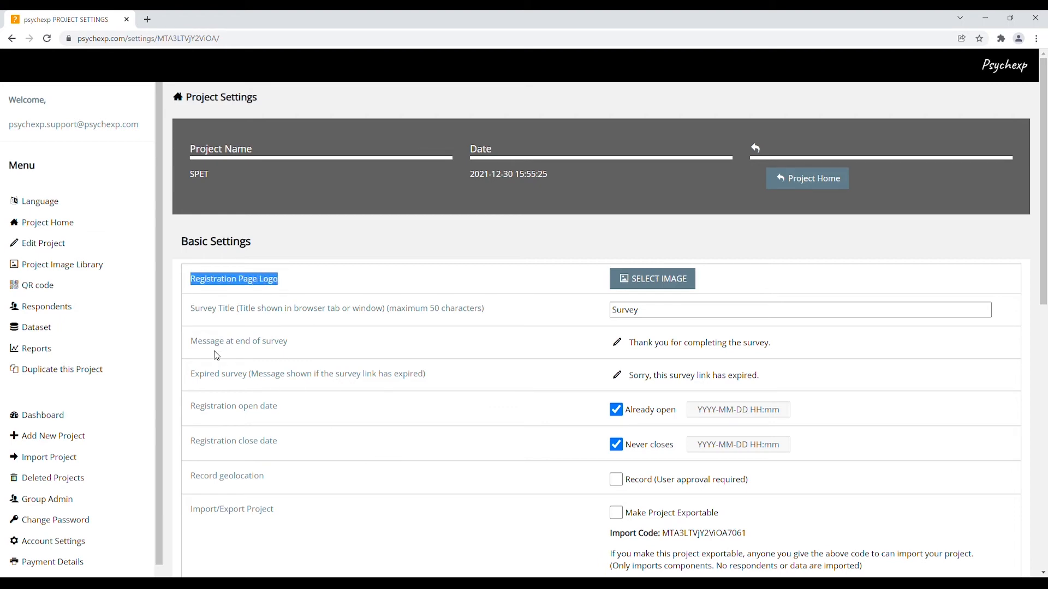
pyautogui.click(198, 345)
pyautogui.moveTo(198, 345); pyautogui.dragTo(299, 345)
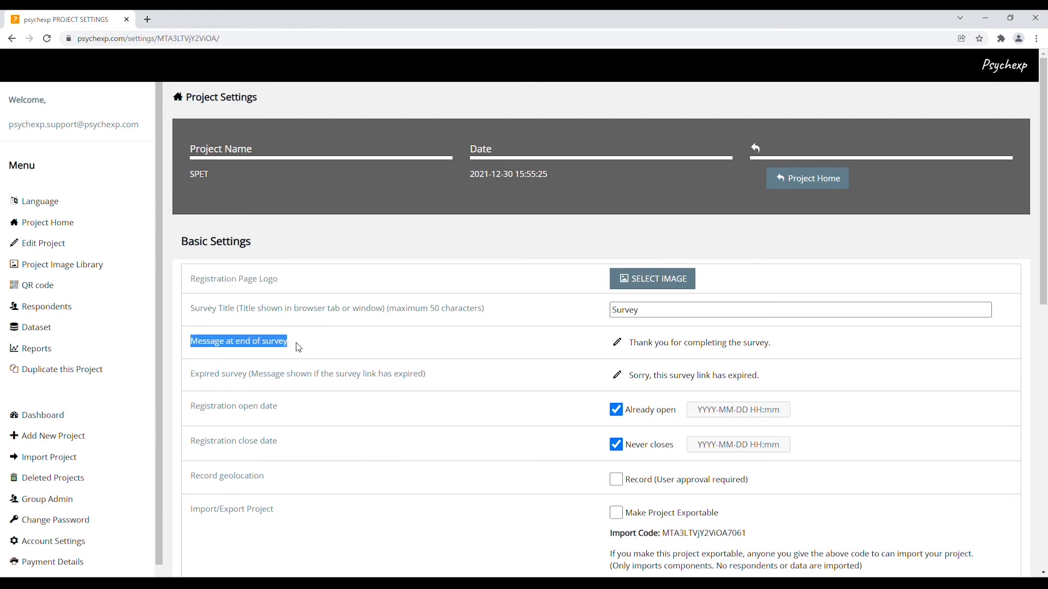
pyautogui.click(337, 351)
# Step: Try the advanced survey types without saving: multiple times, then single time, open access with email registration, and closed access
pyautogui.scroll(-5, 397, 461)
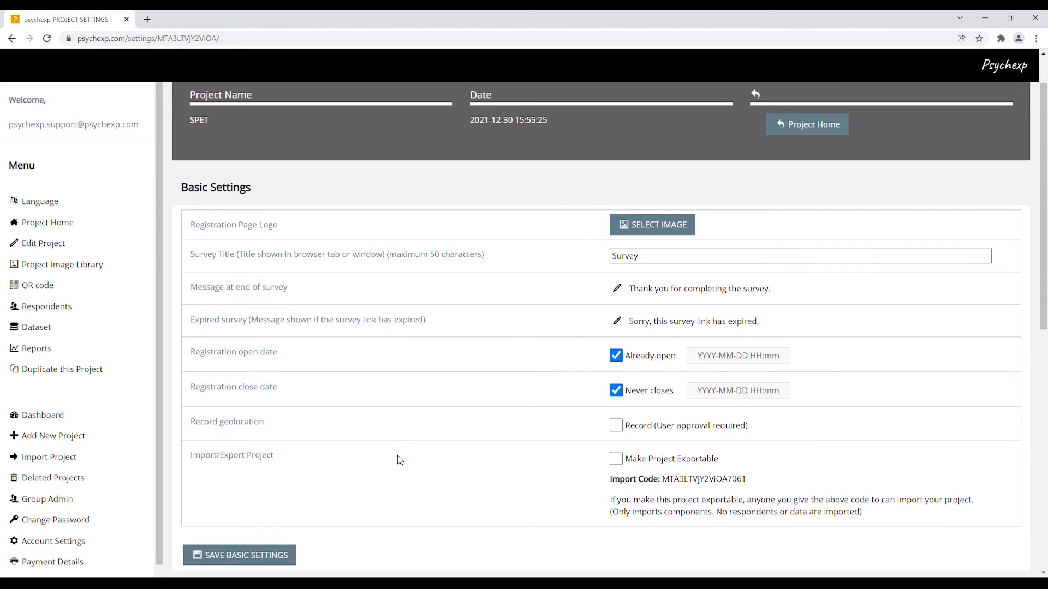
pyautogui.scroll(-4, 397, 463)
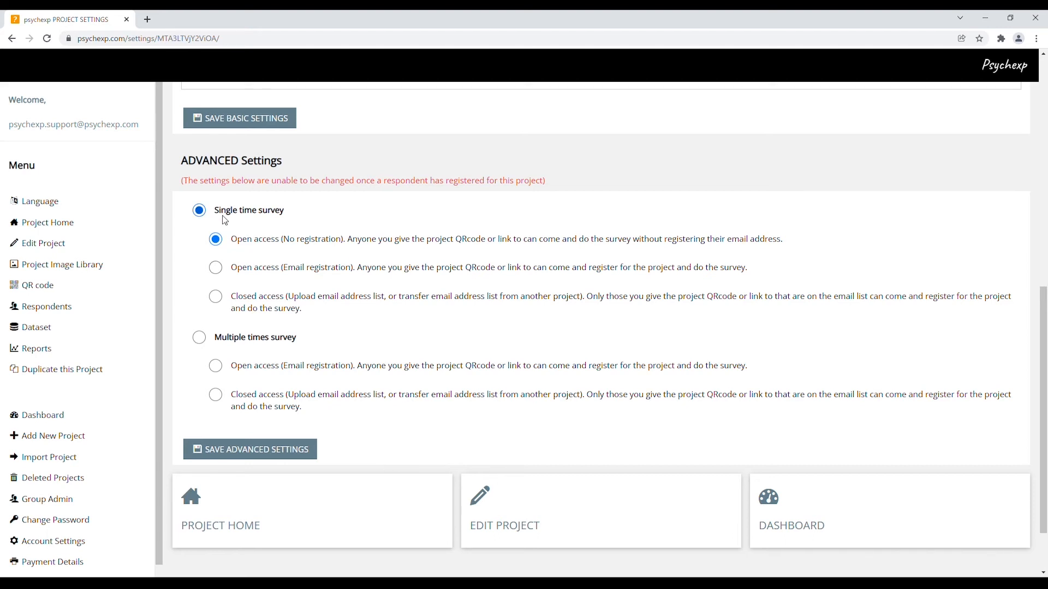
pyautogui.click(223, 342)
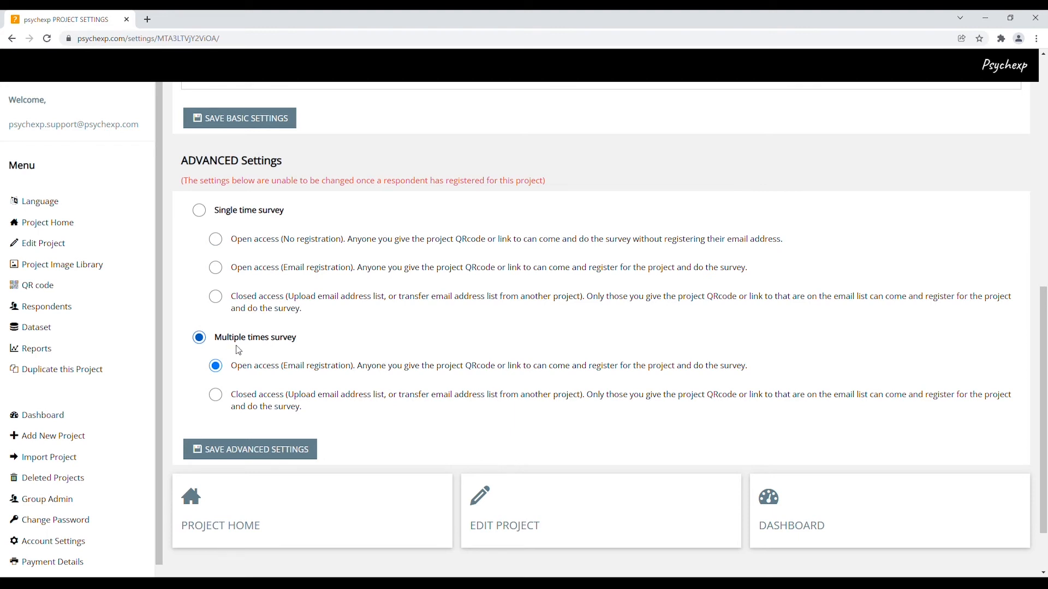
pyautogui.click(230, 214)
pyautogui.click(255, 269)
pyautogui.click(265, 300)
# Step: In the project's dataset, name the columns of the three multiple choice options a, b and c, then save the changes
pyautogui.click(59, 328)
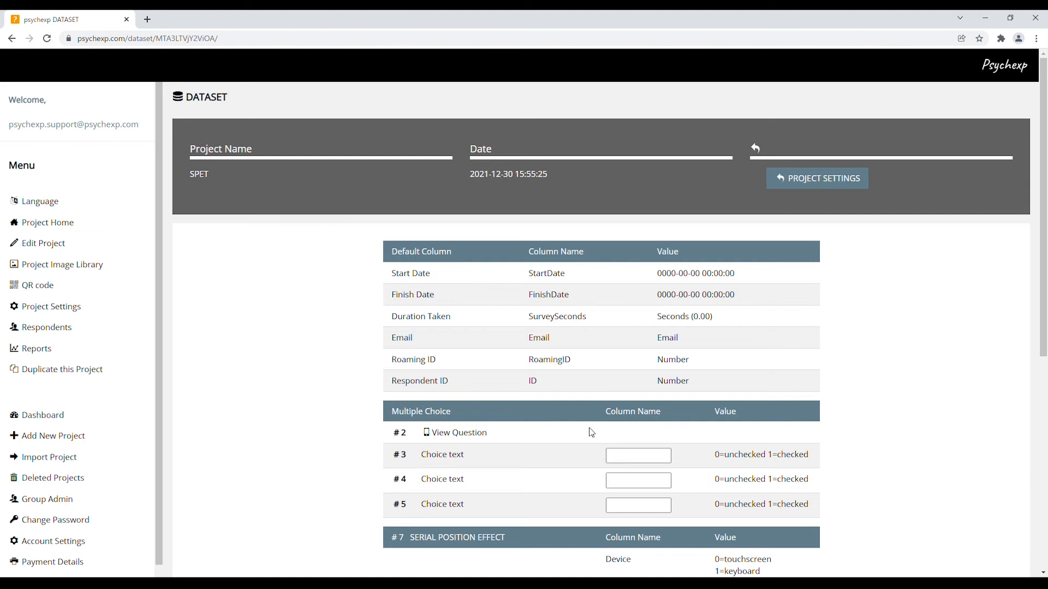
pyautogui.click(623, 456)
pyautogui.write('a')
pyautogui.click(629, 490)
pyautogui.write('b')
pyautogui.click(634, 515)
pyautogui.write('c')
pyautogui.scroll(-4, 952, 497)
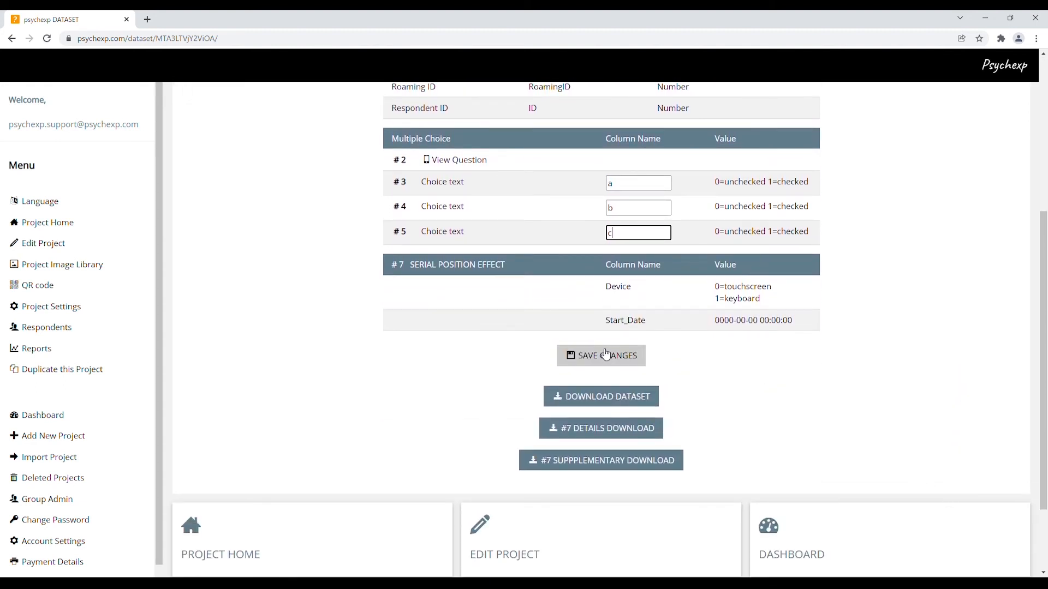
pyautogui.click(608, 357)
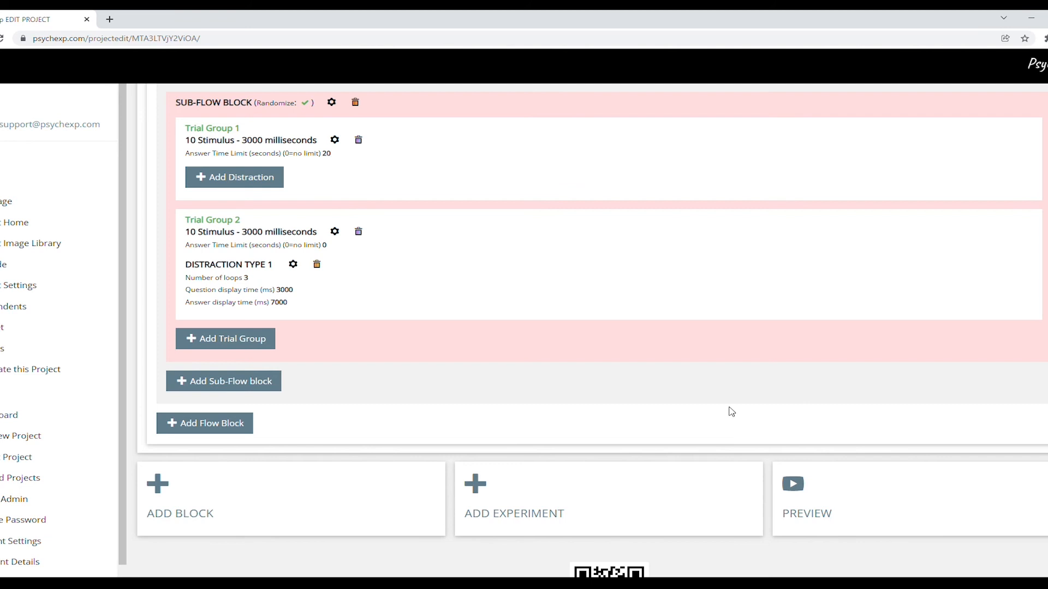
# Step: Open the project's QR code page and highlight the registration link meant for respondents
pyautogui.click(11, 267)
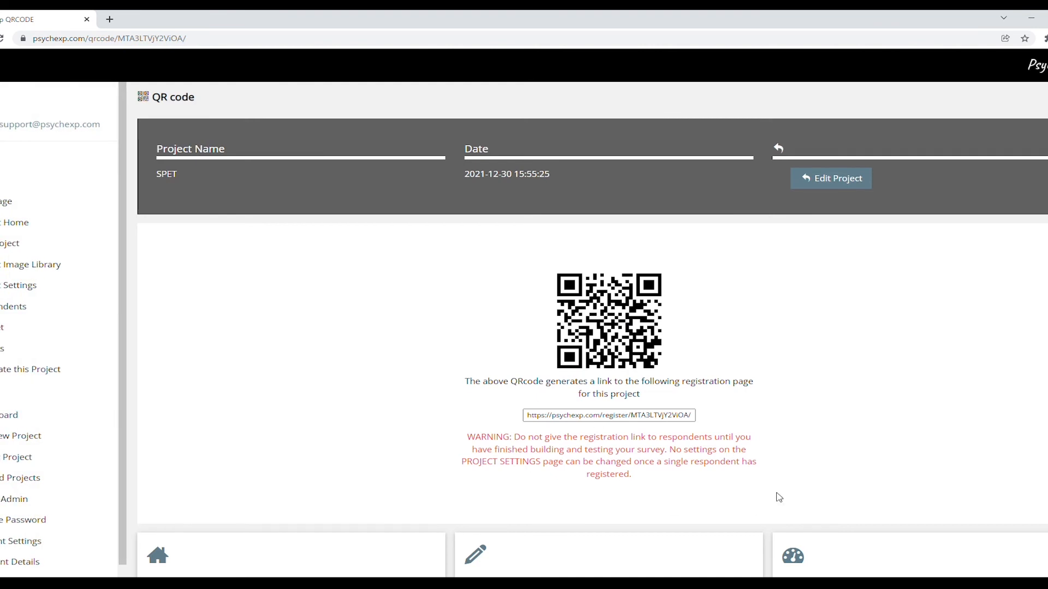
pyautogui.moveTo(528, 417); pyautogui.dragTo(758, 417)
pyautogui.click(758, 417)
# Step: Return to the project settings and review the basic and advanced section headings, the registration page logo and the end-of-survey message entries
pyautogui.click(70, 290)
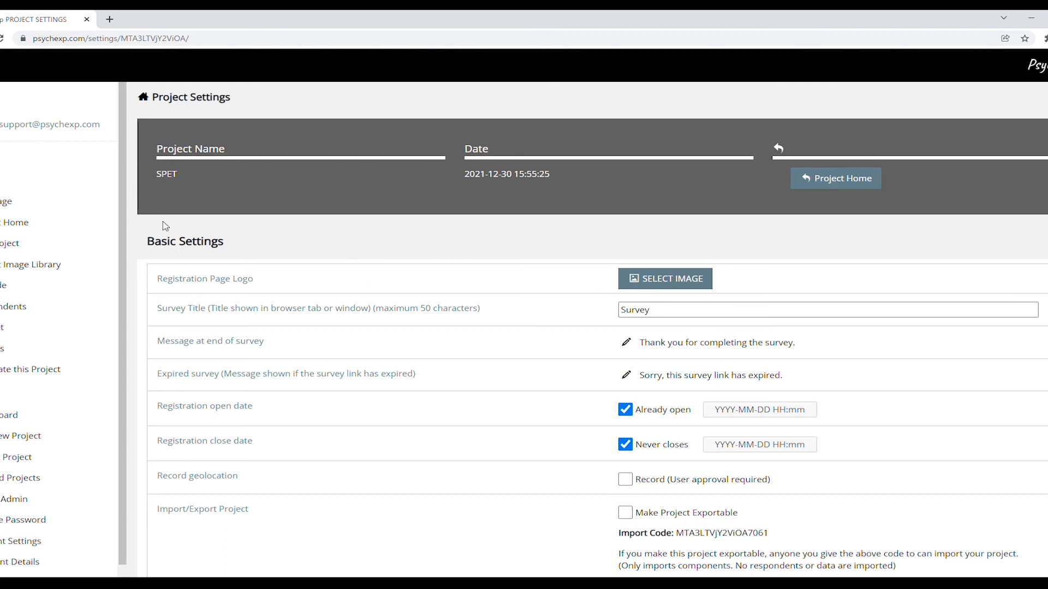
pyautogui.moveTo(146, 242); pyautogui.dragTo(223, 242)
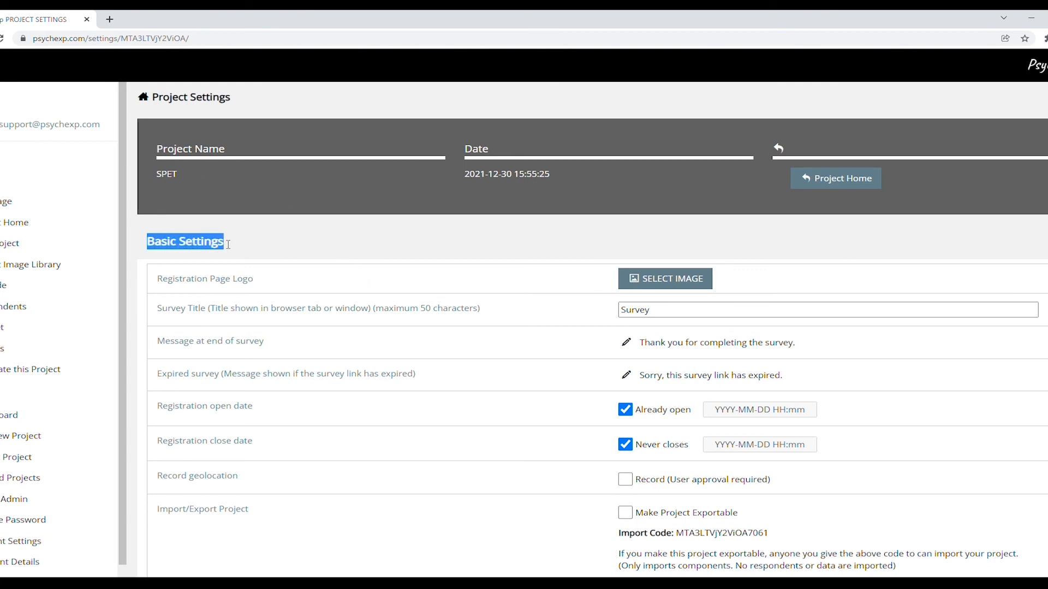
pyautogui.click(245, 245)
pyautogui.scroll(-3, 273, 262)
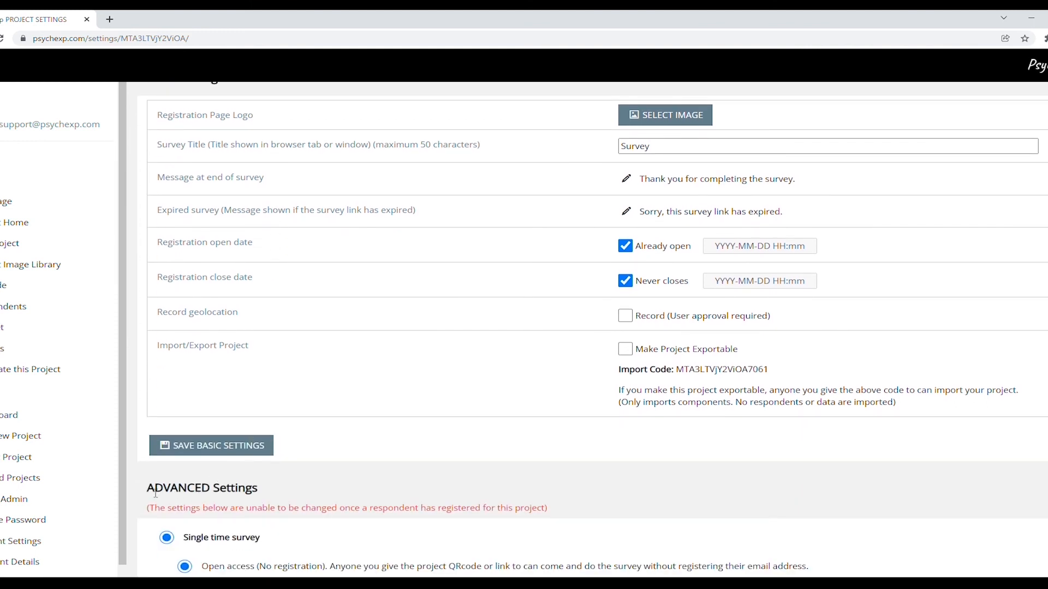
pyautogui.moveTo(155, 494); pyautogui.dragTo(273, 494)
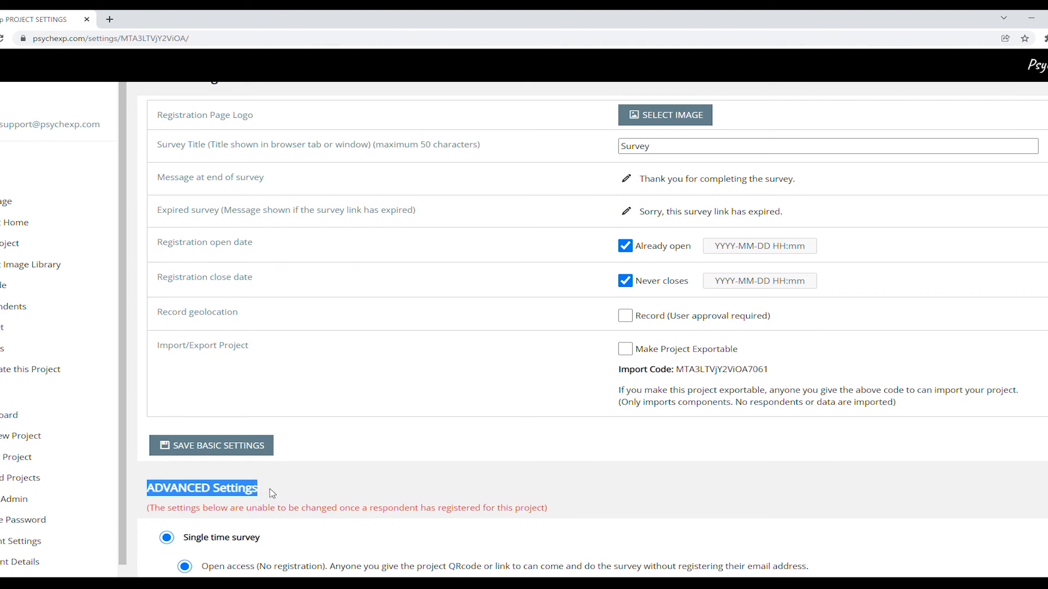
pyautogui.click(288, 488)
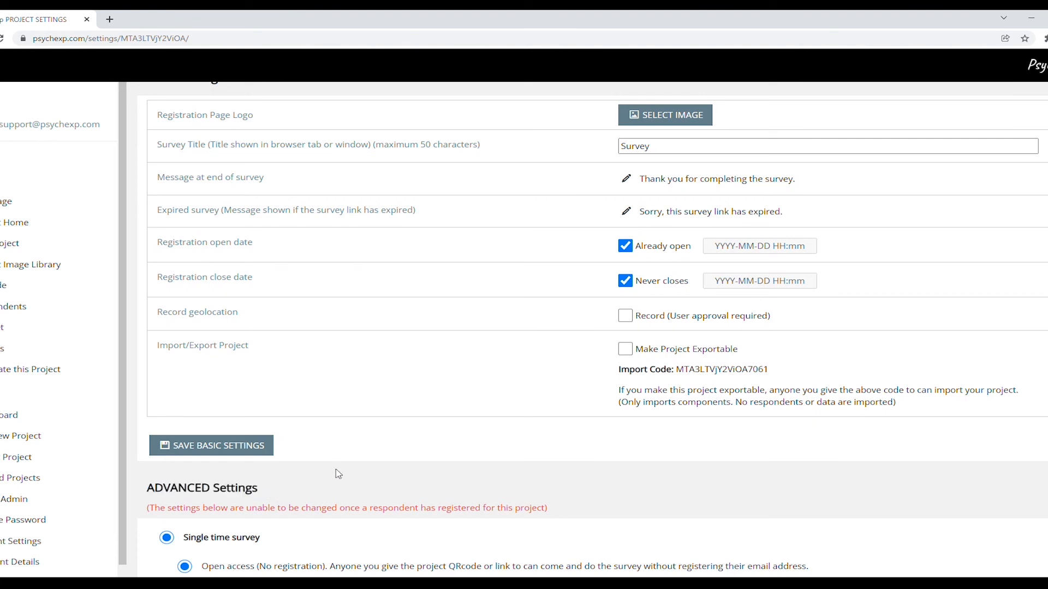
pyautogui.scroll(3, 352, 466)
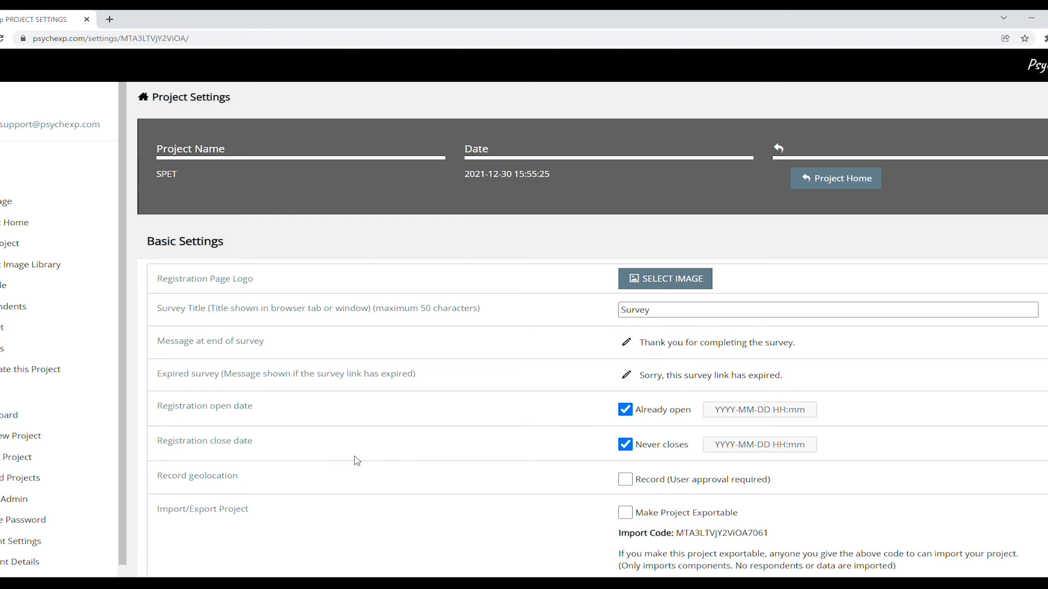
pyautogui.moveTo(157, 279); pyautogui.dragTo(258, 282)
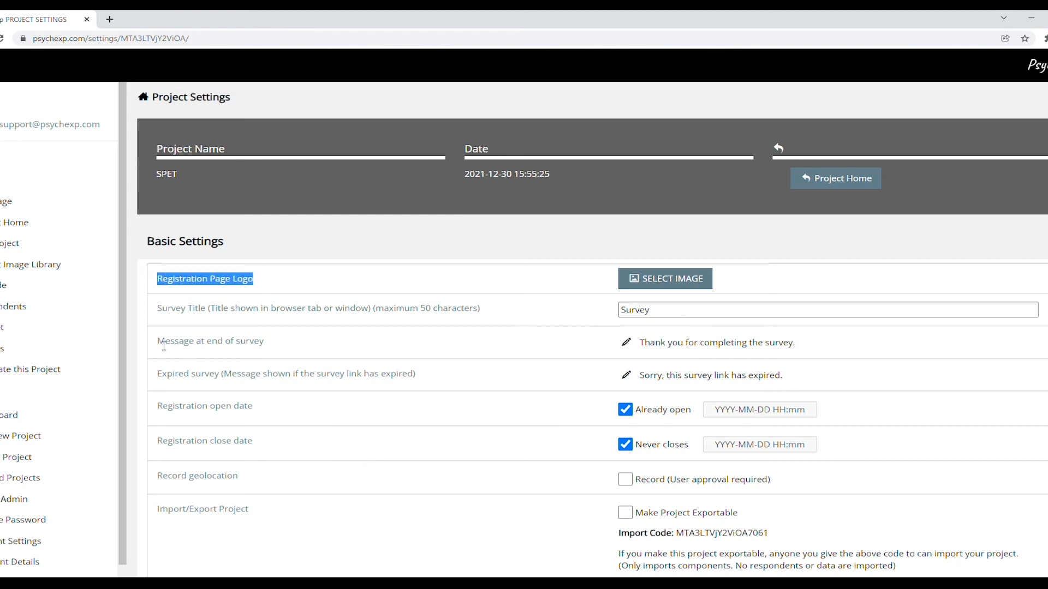
pyautogui.moveTo(162, 344); pyautogui.dragTo(318, 351)
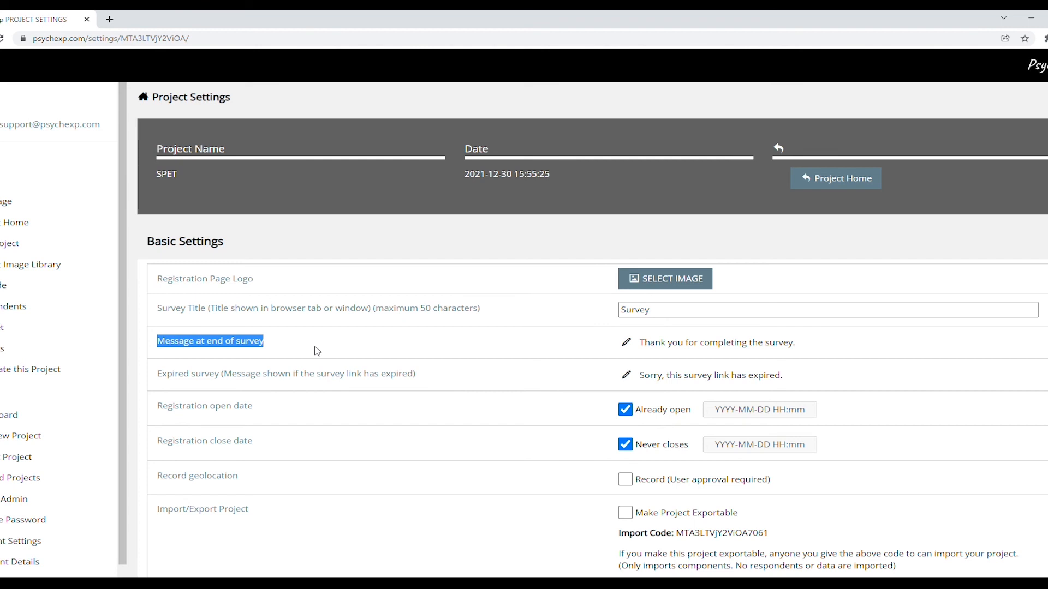
pyautogui.click(319, 351)
# Step: Try the multiple times survey, then the single time survey with email registration and with closed access, leaving the advanced settings unsaved
pyautogui.scroll(-7, 382, 458)
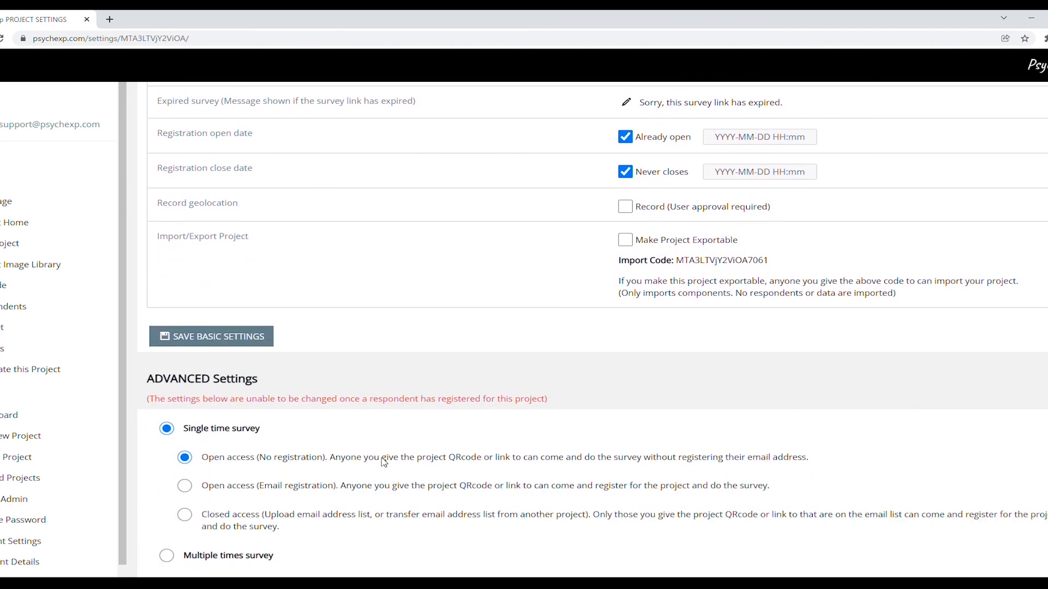
pyautogui.scroll(-3, 384, 463)
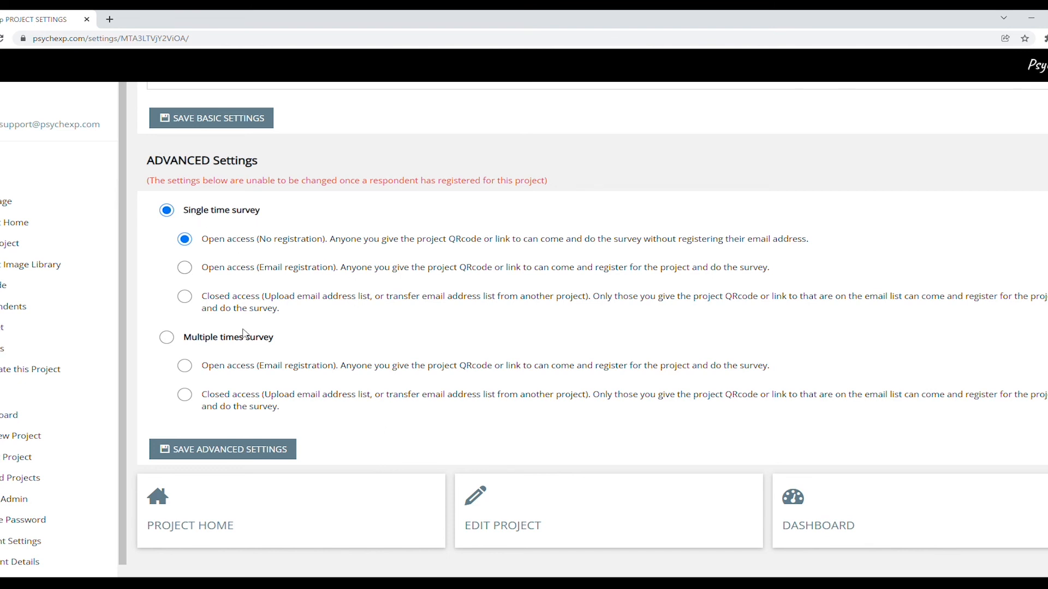
pyautogui.click(193, 338)
pyautogui.click(223, 216)
pyautogui.click(228, 269)
pyautogui.click(239, 300)
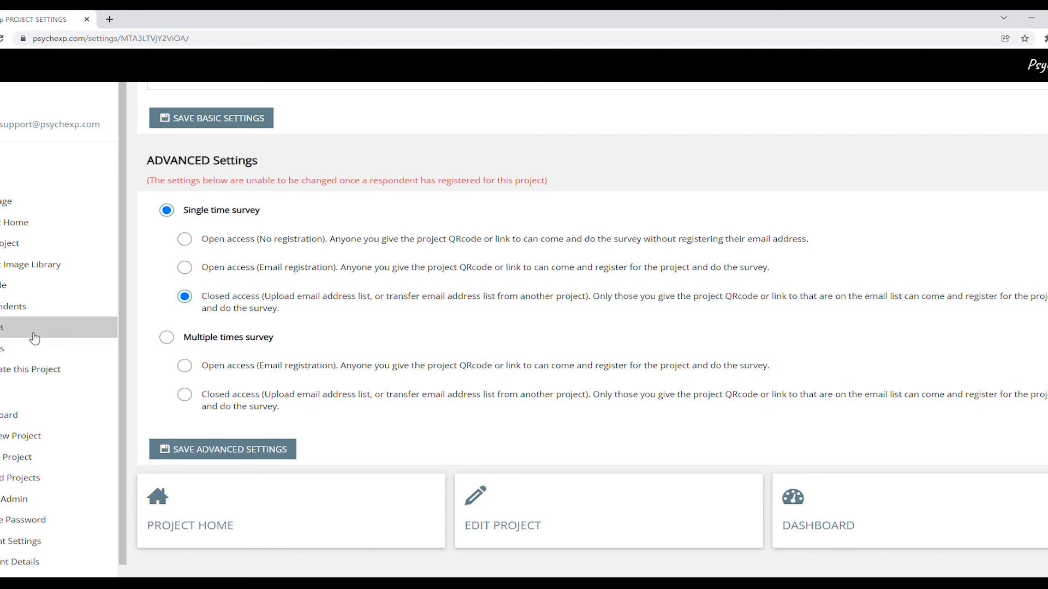
# Step: Open the dataset page, enter a, b and c as column names for choices #3, #4 and #5, and save them
pyautogui.click(12, 332)
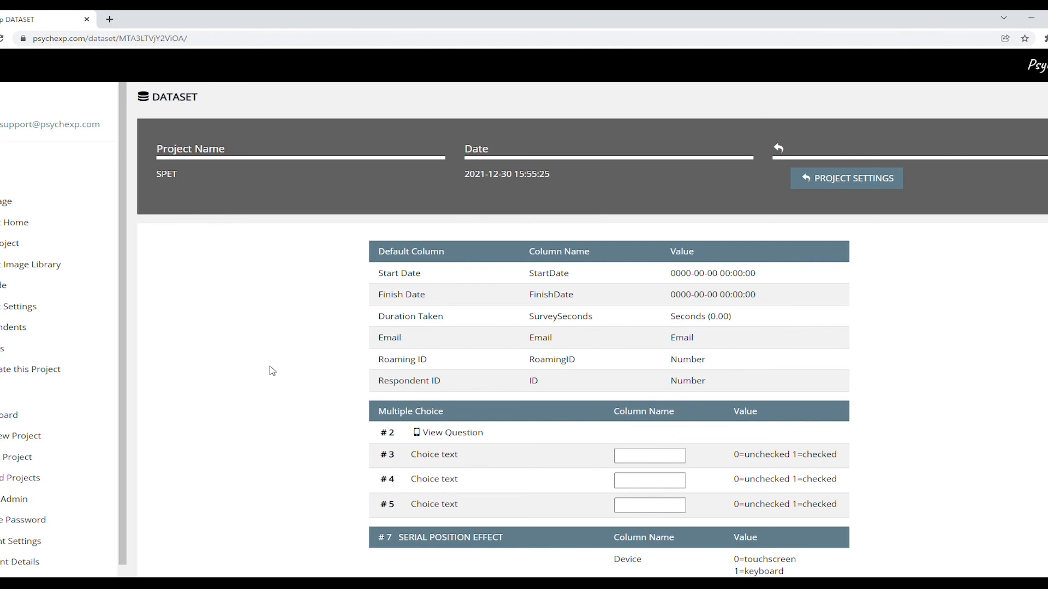
pyautogui.click(634, 455)
pyautogui.write('a')
pyautogui.click(639, 488)
pyautogui.write('b')
pyautogui.click(646, 514)
pyautogui.write('c')
pyautogui.scroll(-3, 995, 497)
pyautogui.scroll(-2, 995, 497)
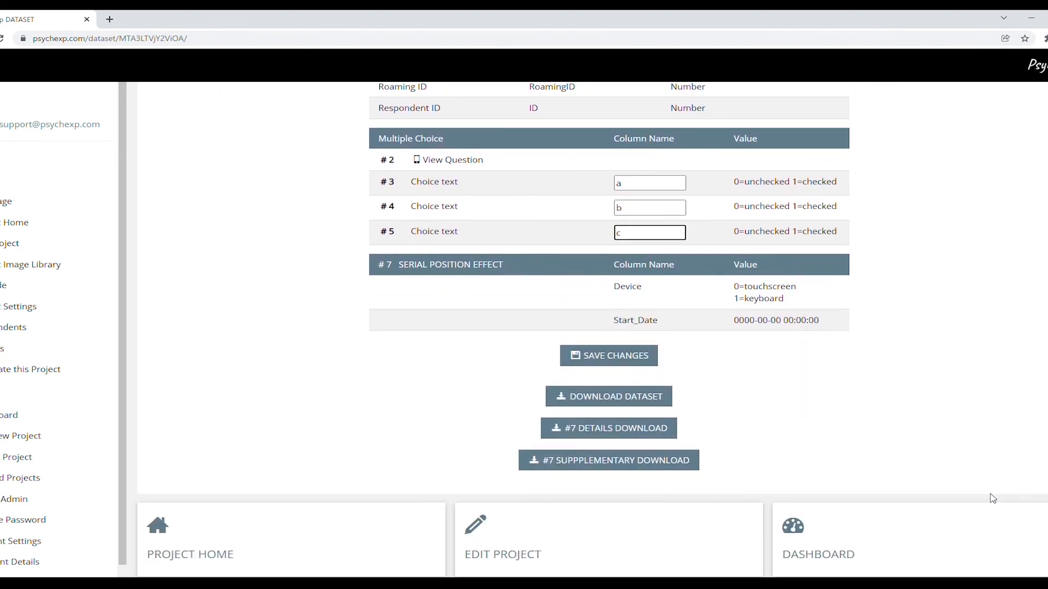
pyautogui.click(616, 356)
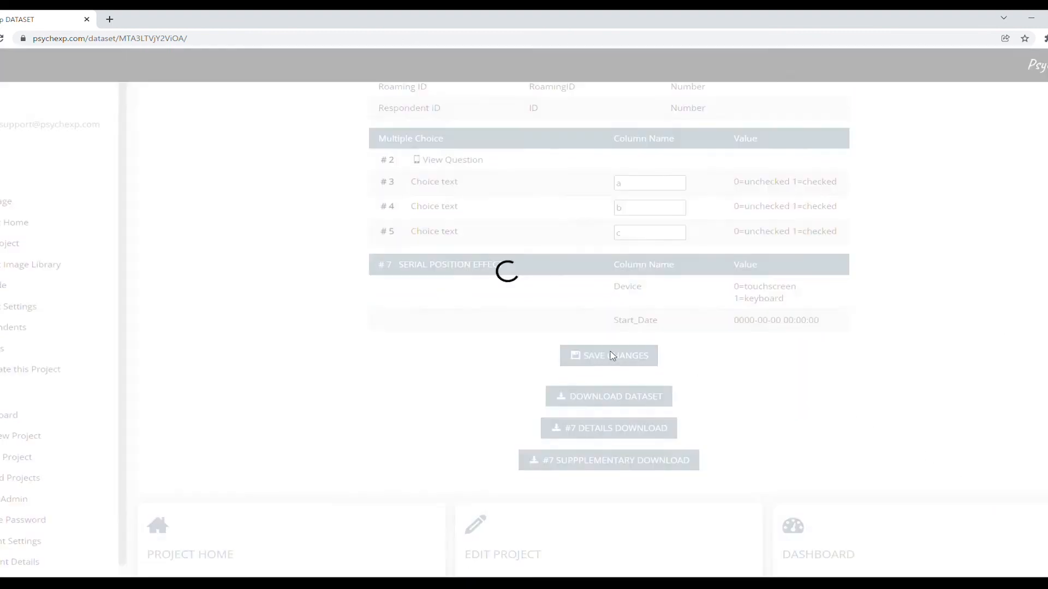